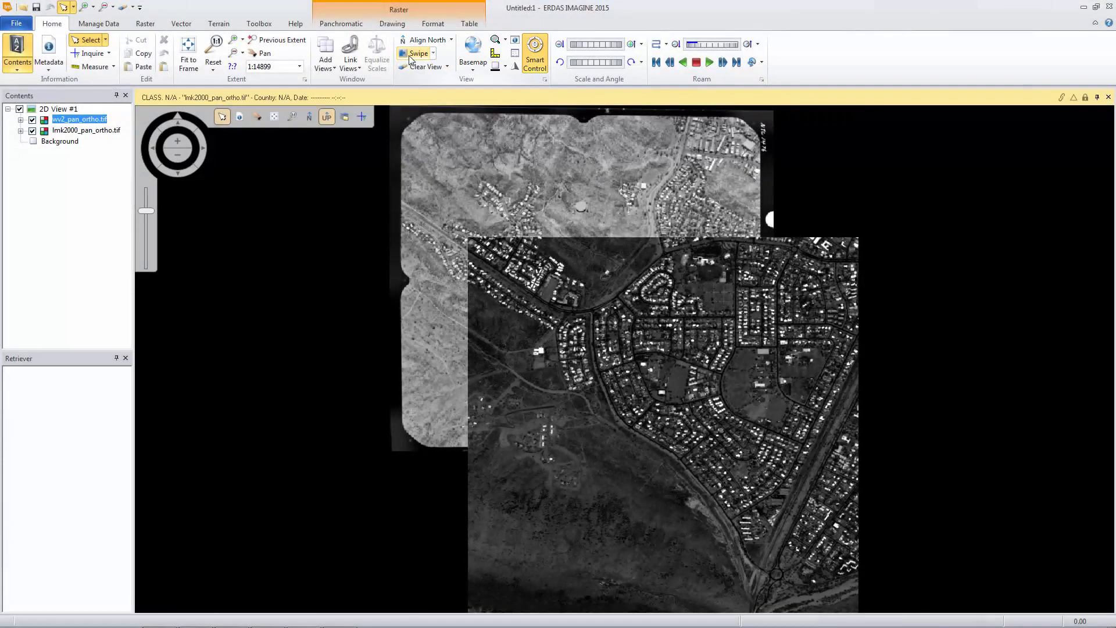
Step: Swipe the upper image layer across the lower one to compare the two orthophotos
left_click(414, 53)
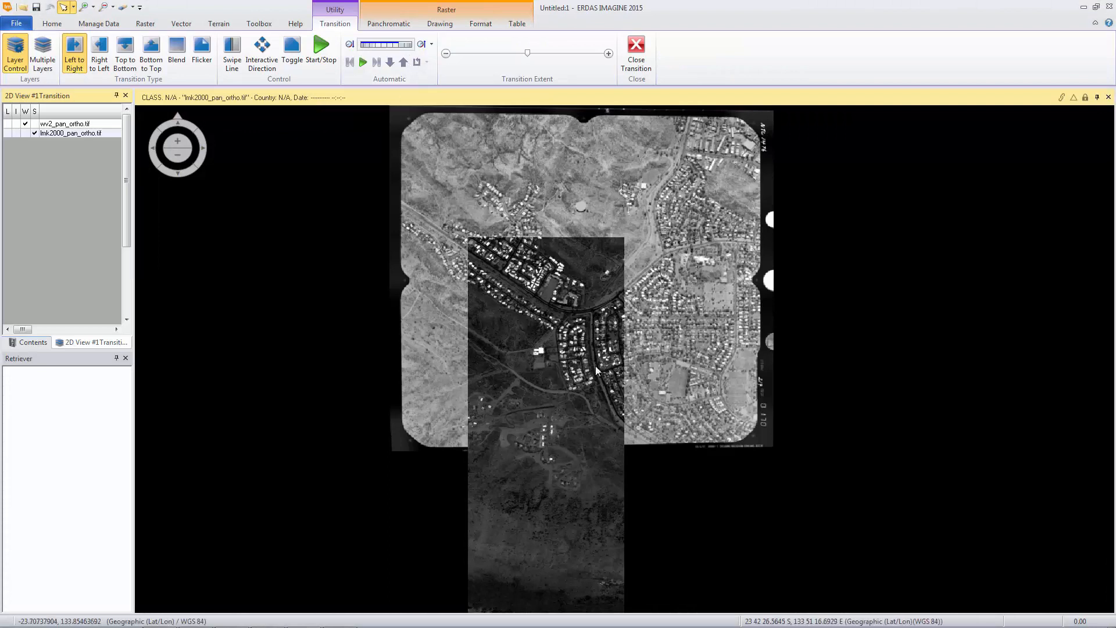
left_click_drag(627, 392, 743, 392)
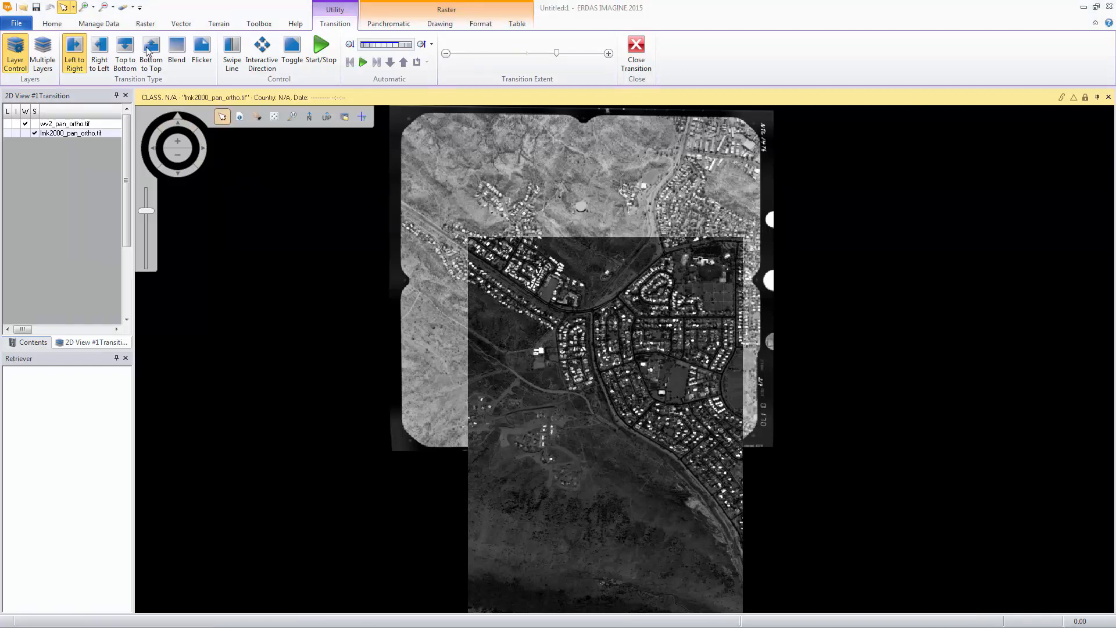
Step: Open the MosaicPro tool from the Mosaic commands and maximize its window
left_click(145, 23)
left_click(146, 69)
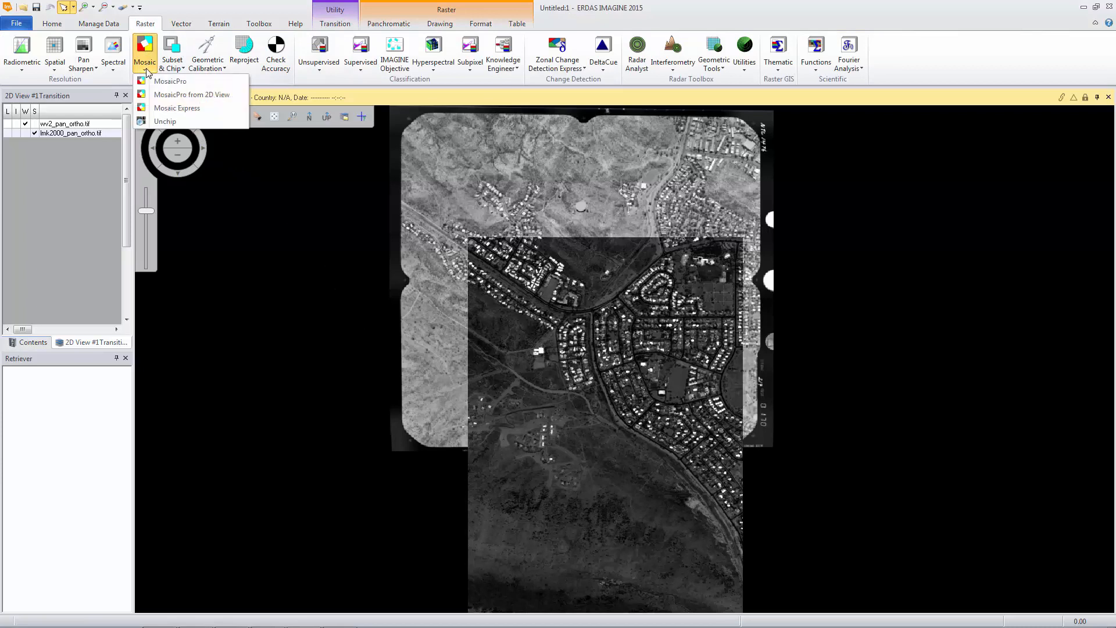
left_click(149, 85)
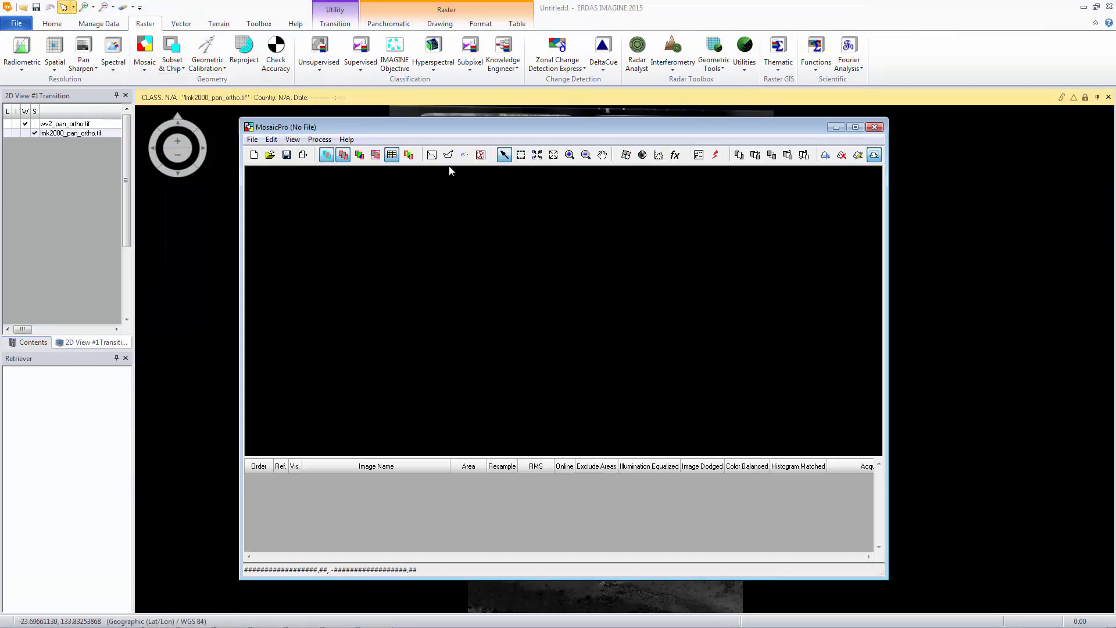
left_click(855, 126)
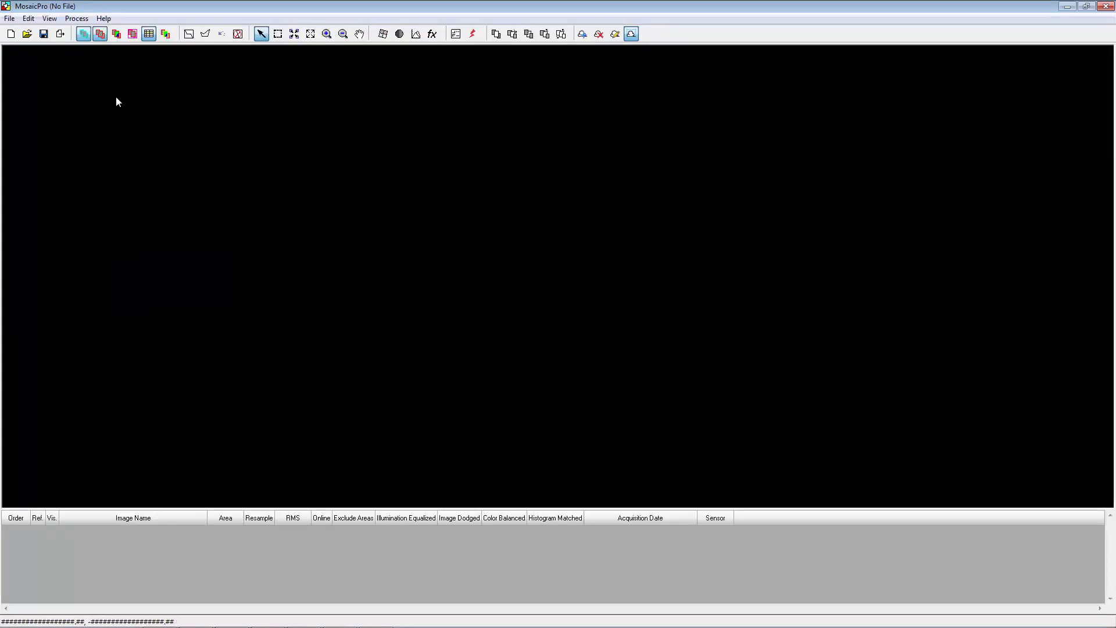
Step: Start adding images and select LMK2000_pan_ortho.tif in the Fundamentals1_data folder
left_click(60, 33)
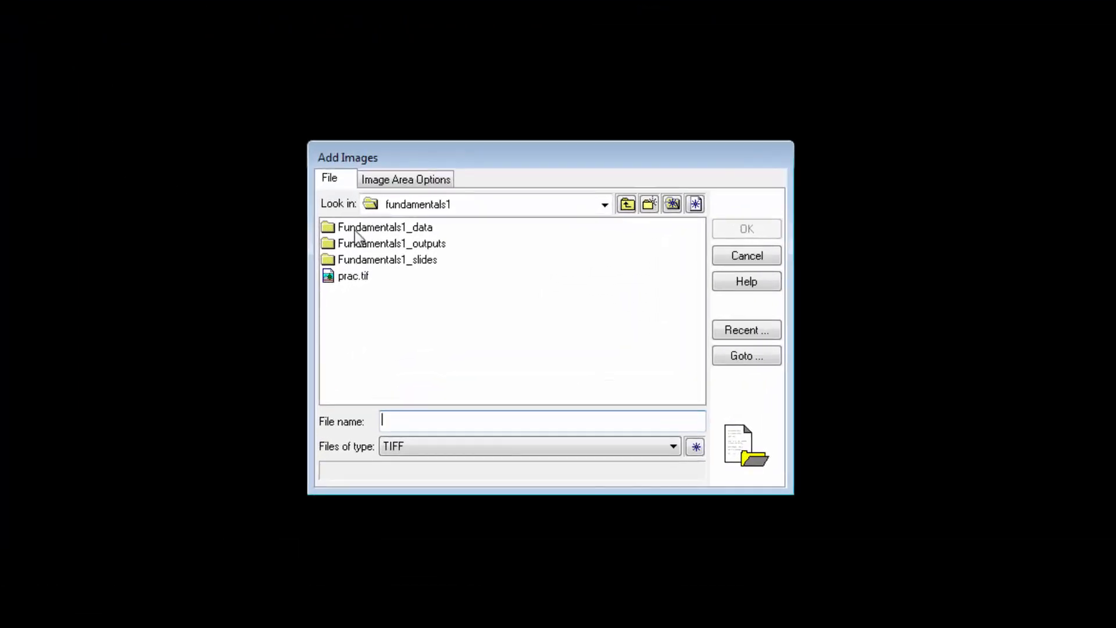
double_click(354, 230)
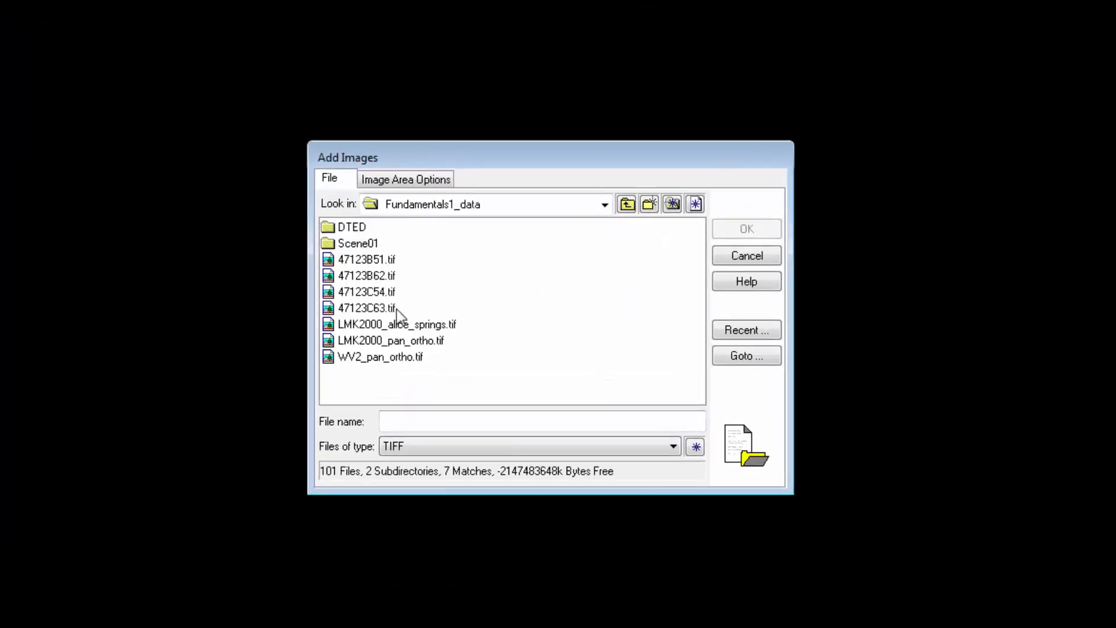
left_click(409, 341)
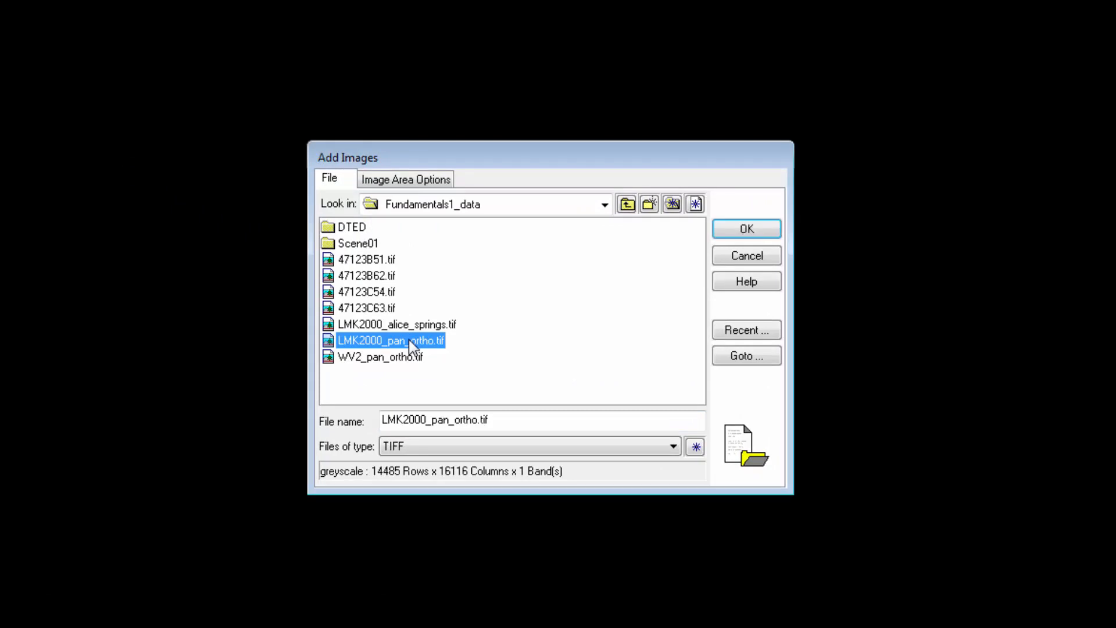
Step: Set the image area to Compute Active Area with a 20% crop area and add the image
left_click(415, 182)
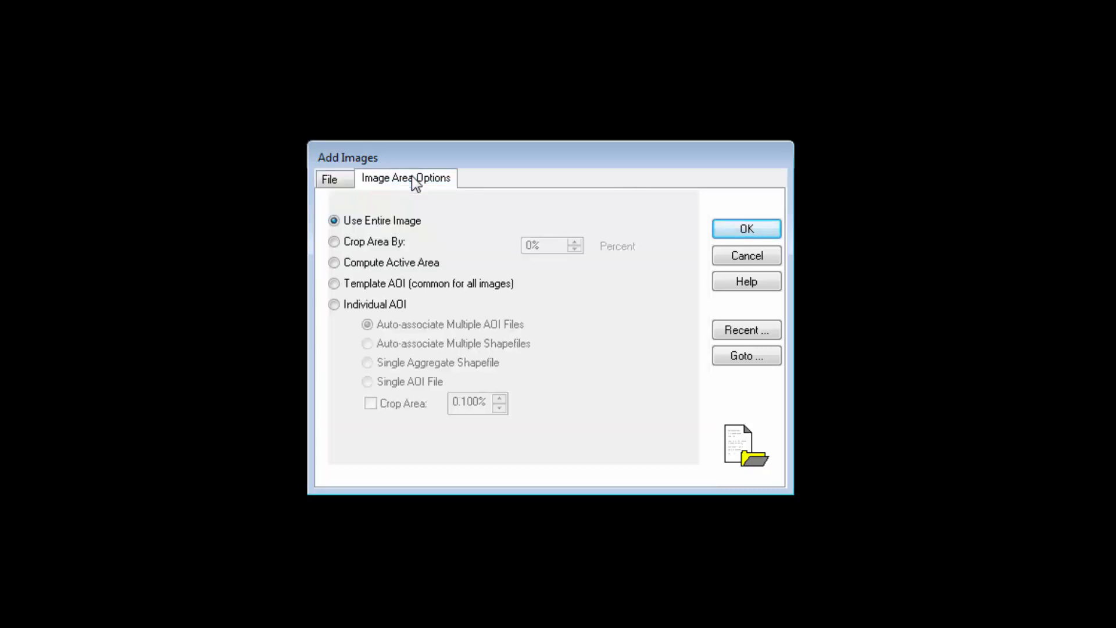
left_click(334, 264)
left_click(347, 430)
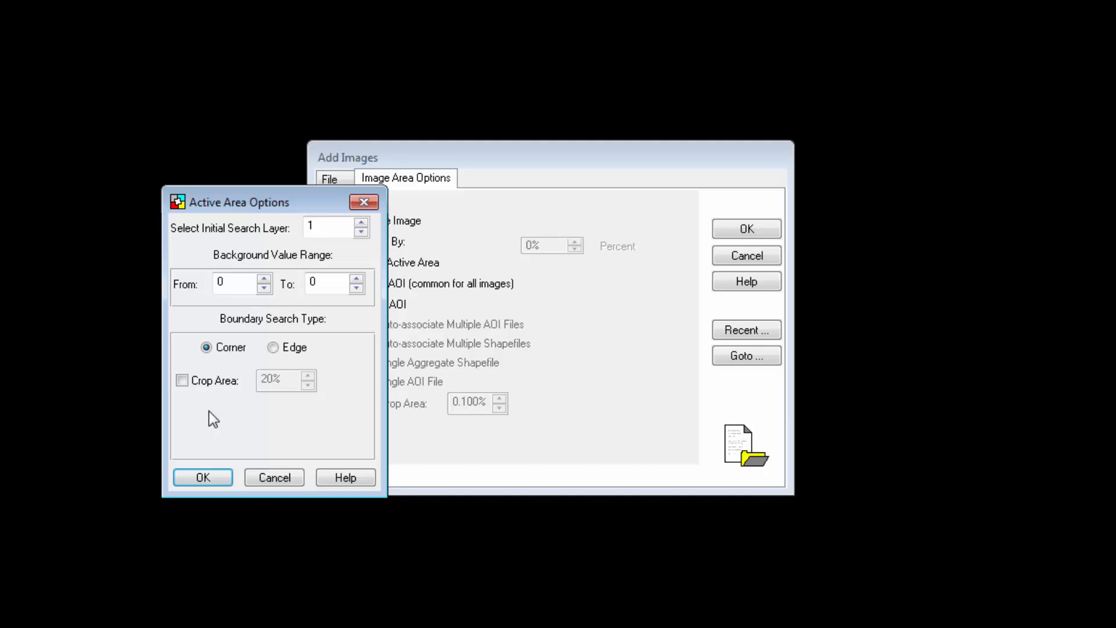
left_click(182, 381)
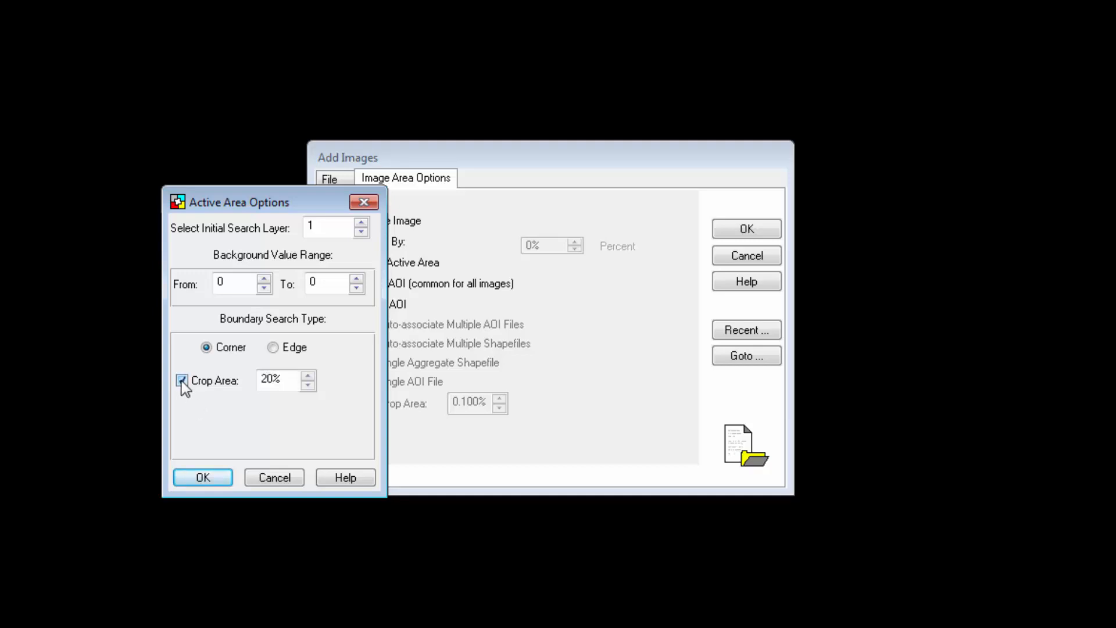
left_click(199, 479)
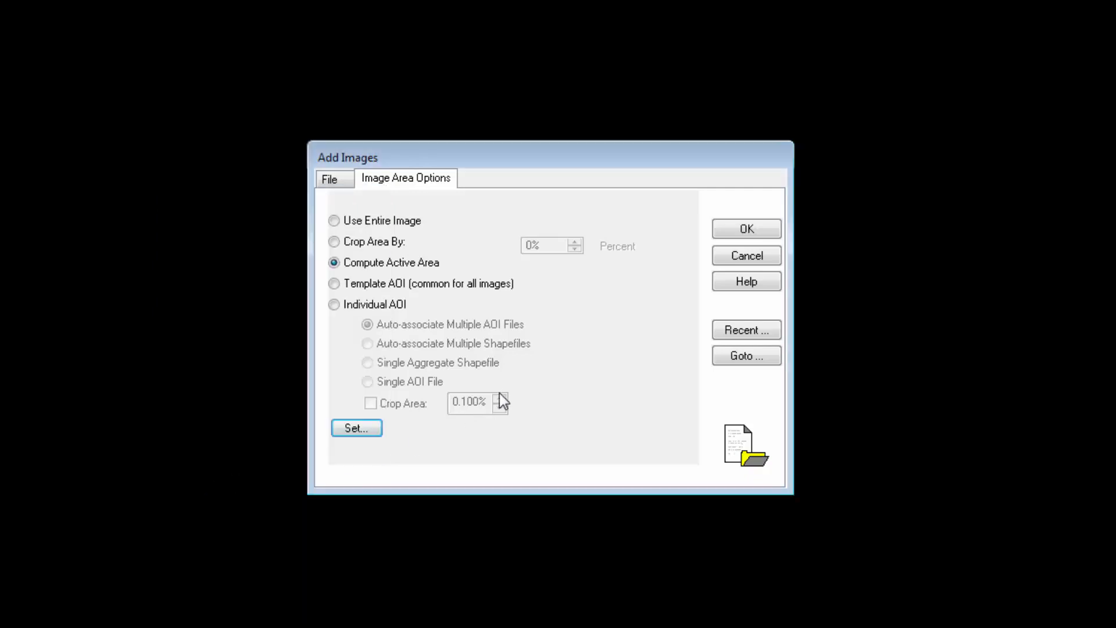
left_click(734, 235)
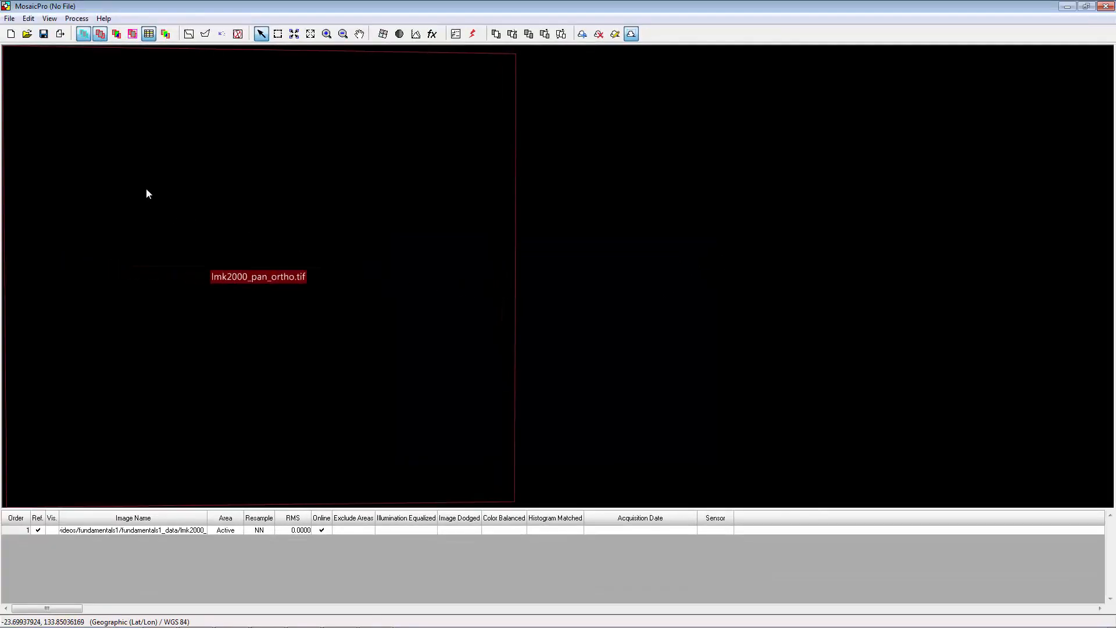
Step: Start adding another image and select WV2_pan_ortho.tif
left_click(60, 37)
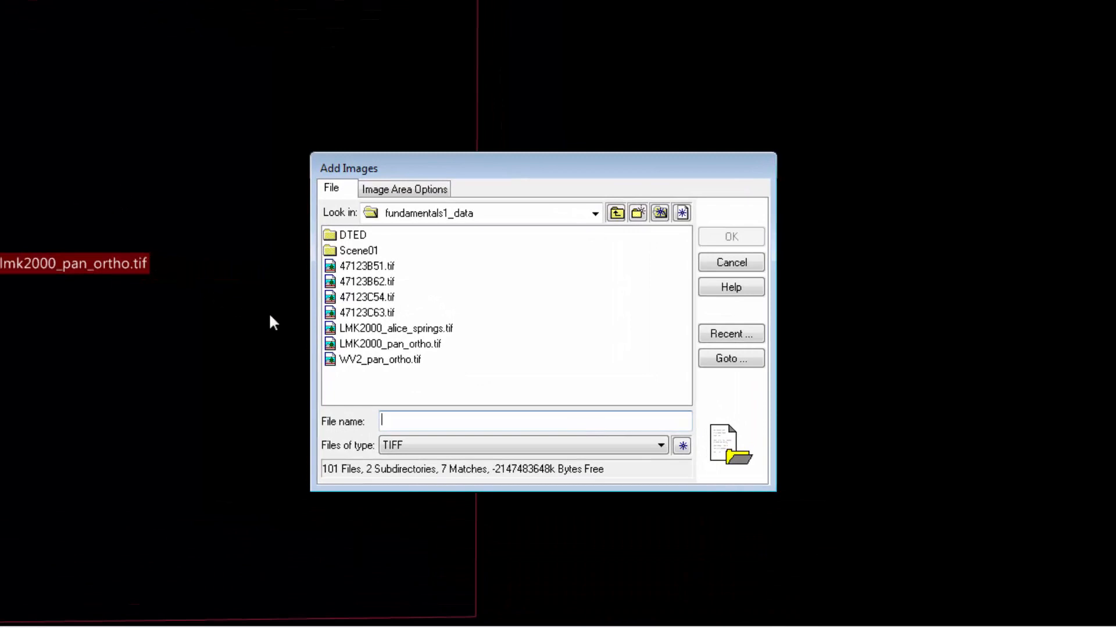
left_click(382, 362)
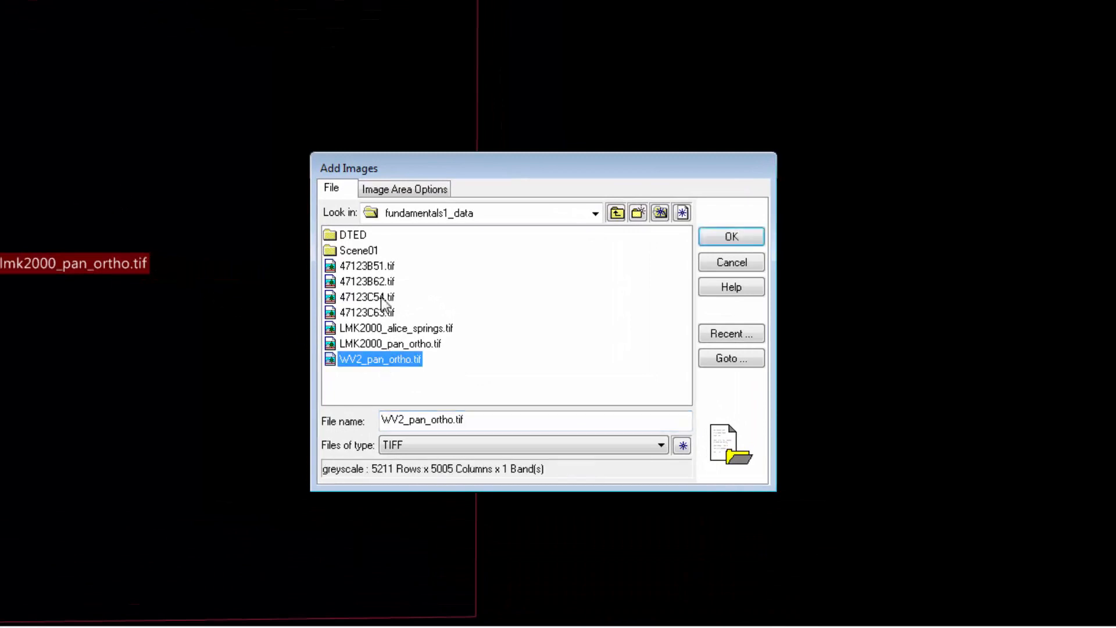
Step: Set WV2_pan_ortho.tif to Compute Active Area, adjust its Crop Area option, and add the image
left_click(408, 191)
left_click(341, 268)
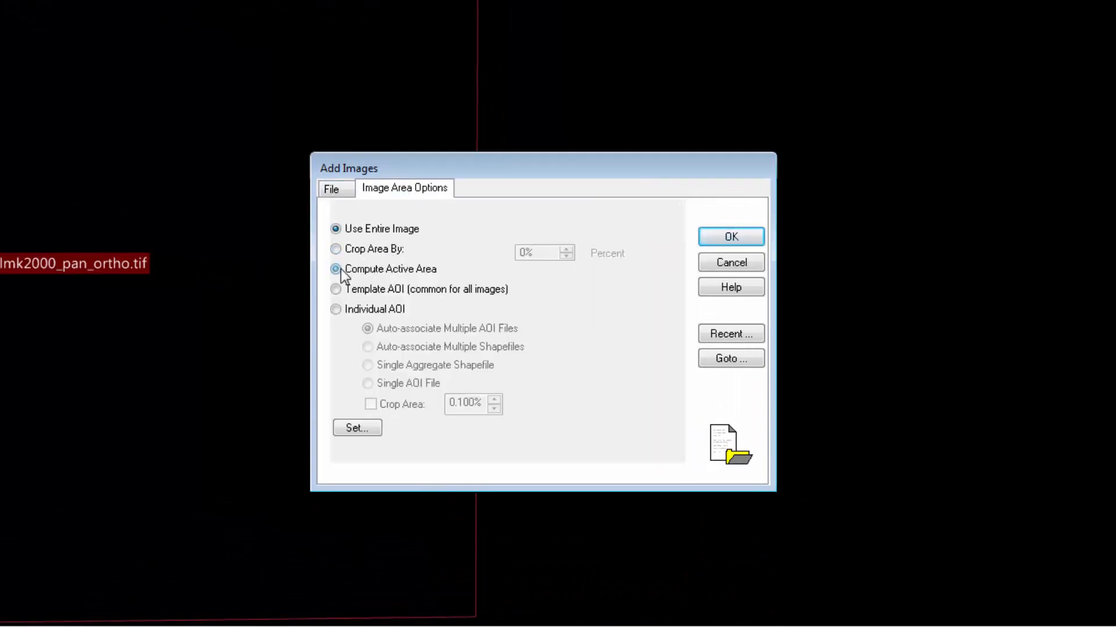
left_click(351, 428)
left_click(192, 384)
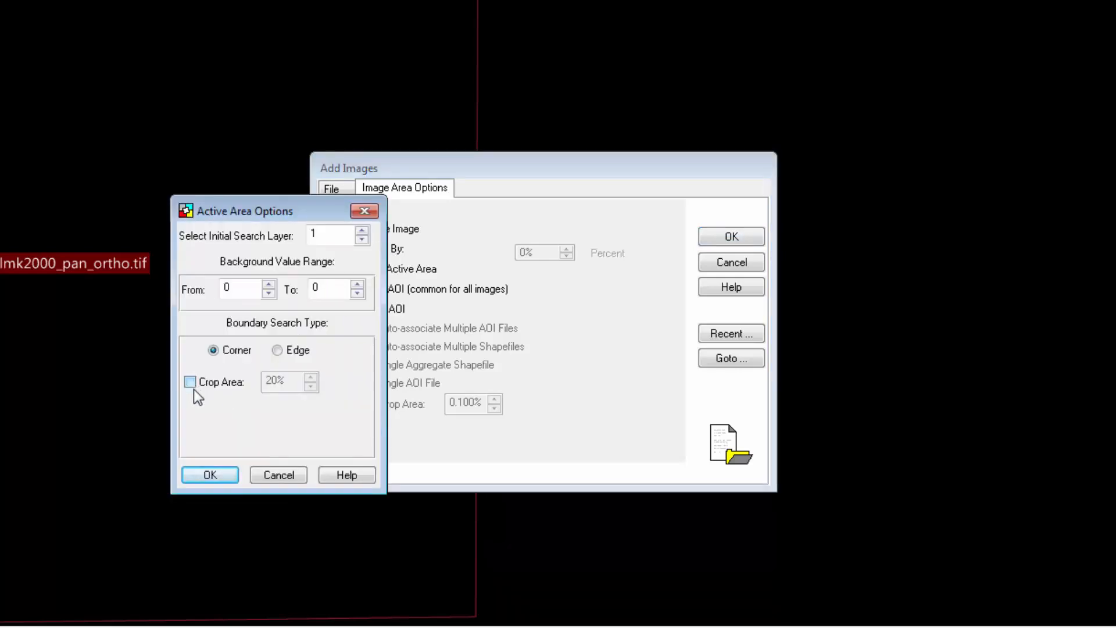
left_click(197, 474)
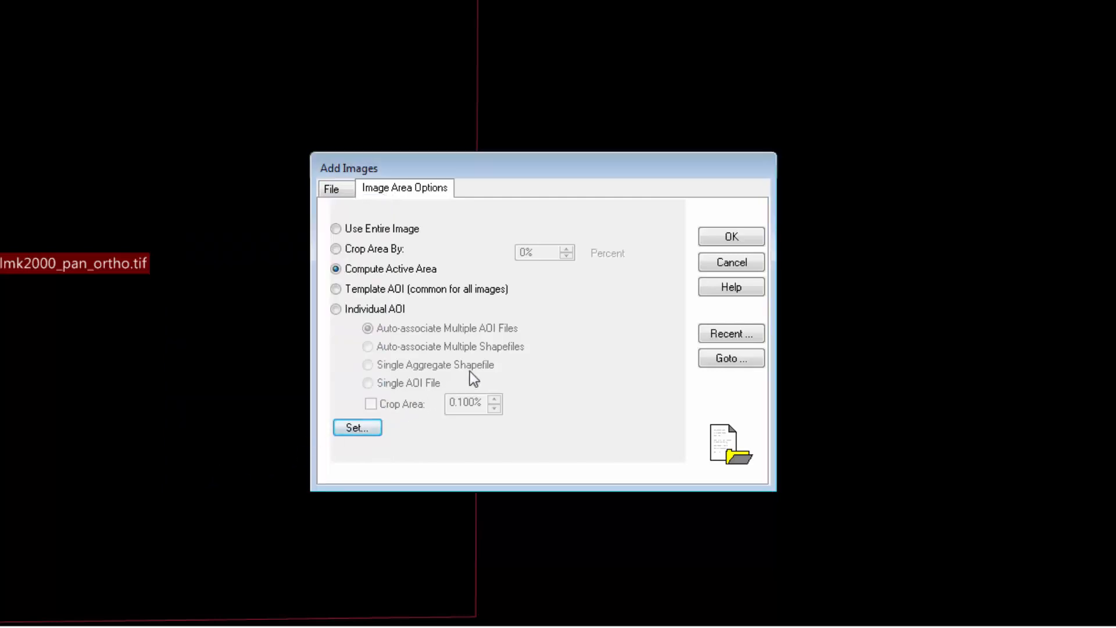
left_click(705, 238)
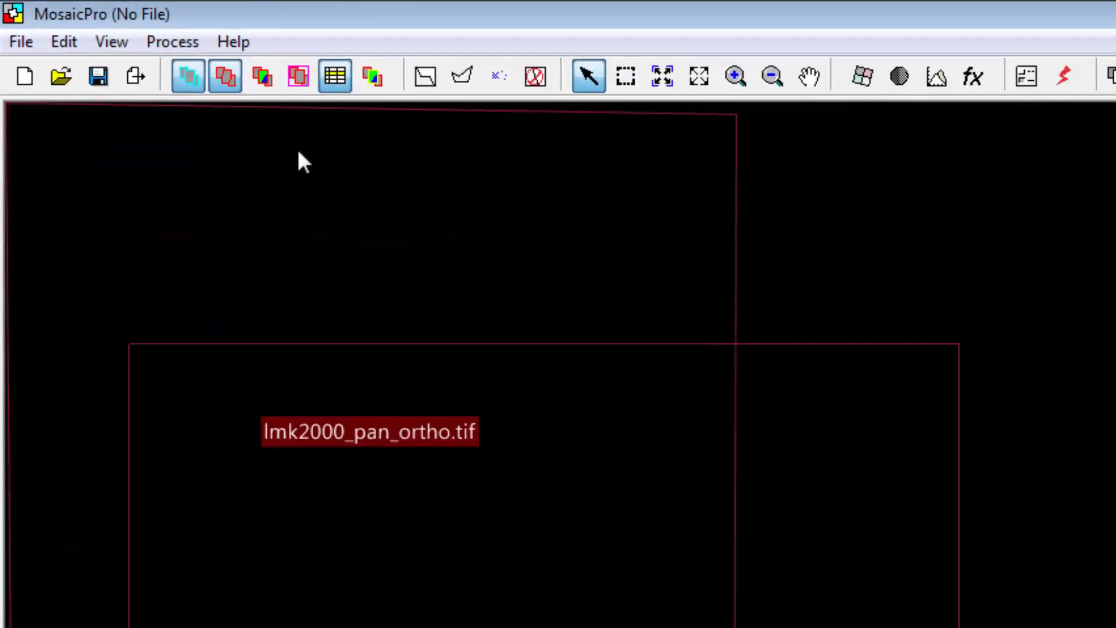
Step: Display the image rasters and enable Illumination Equalizing and Histogram Matching color corrections
left_click(263, 84)
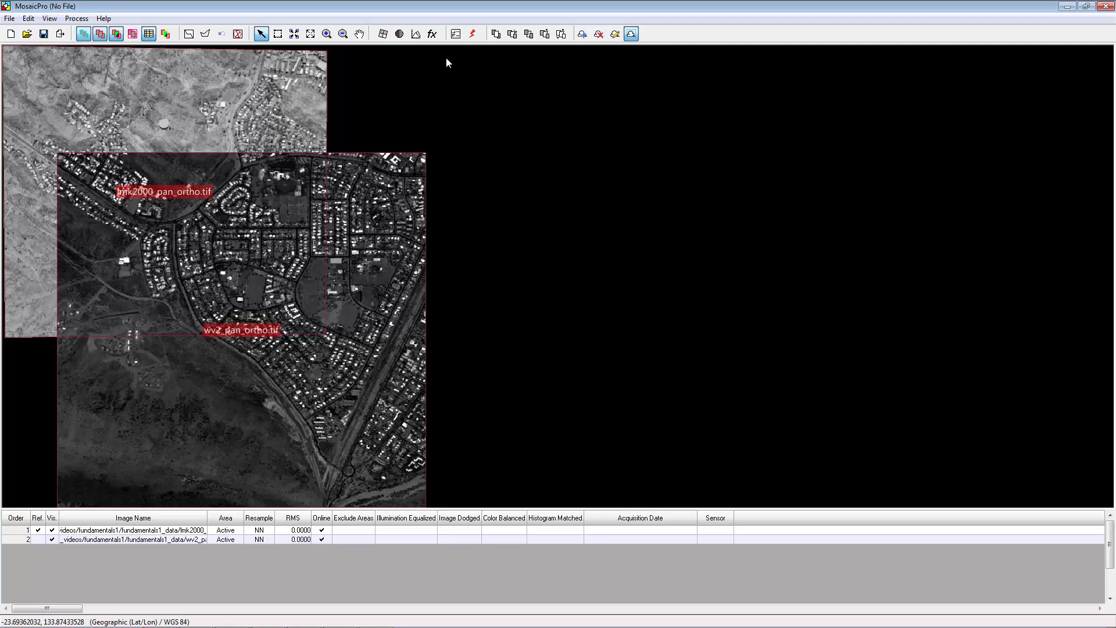
left_click(415, 33)
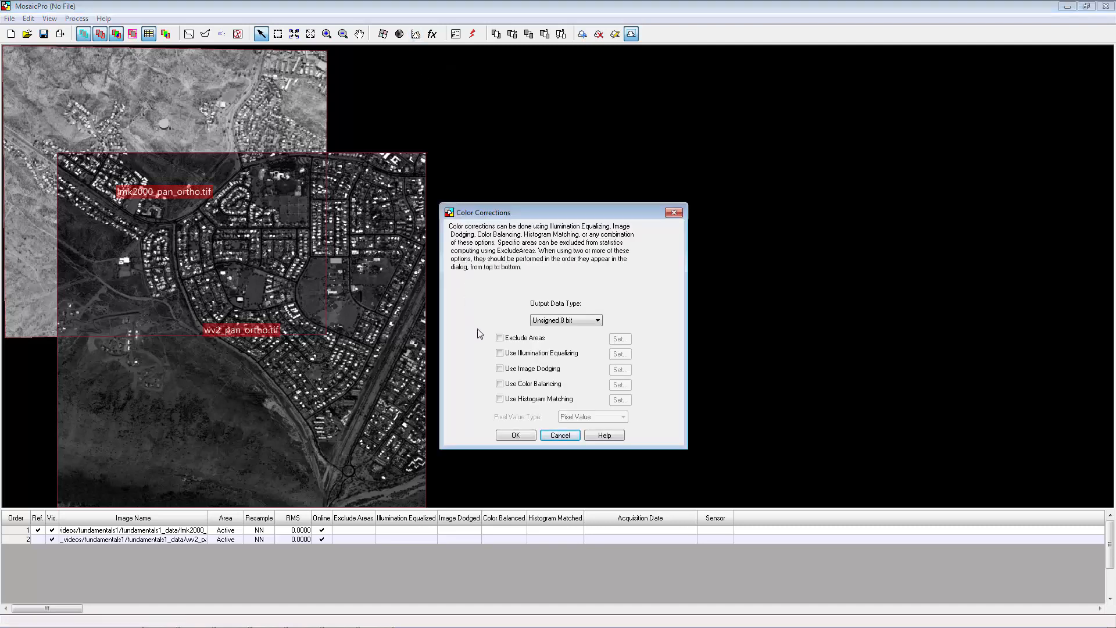
left_click(500, 353)
left_click(500, 399)
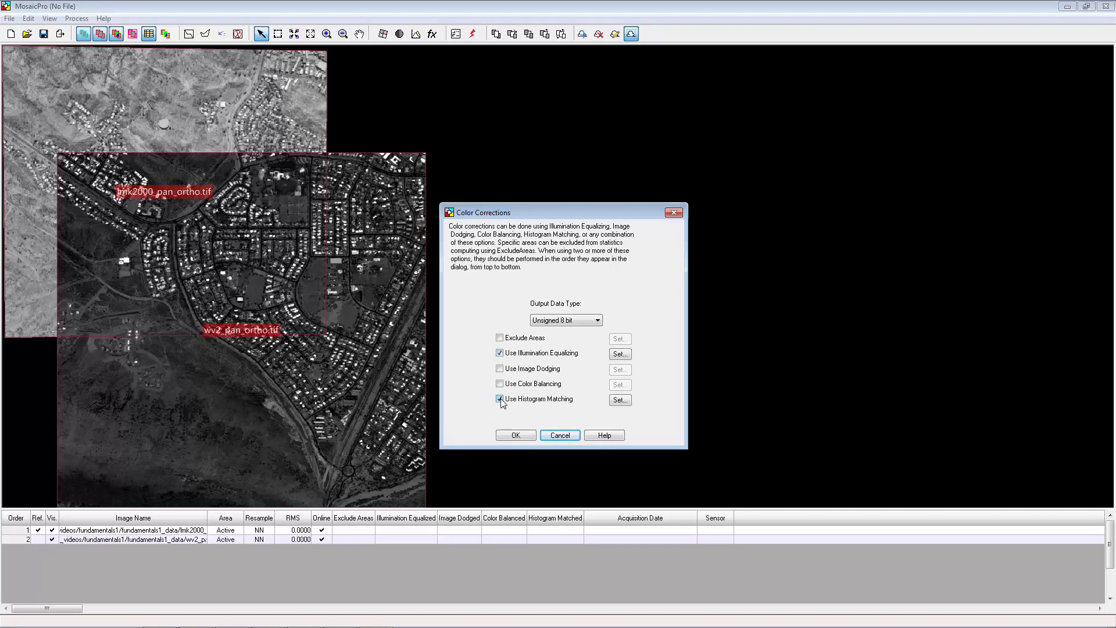
left_click(506, 436)
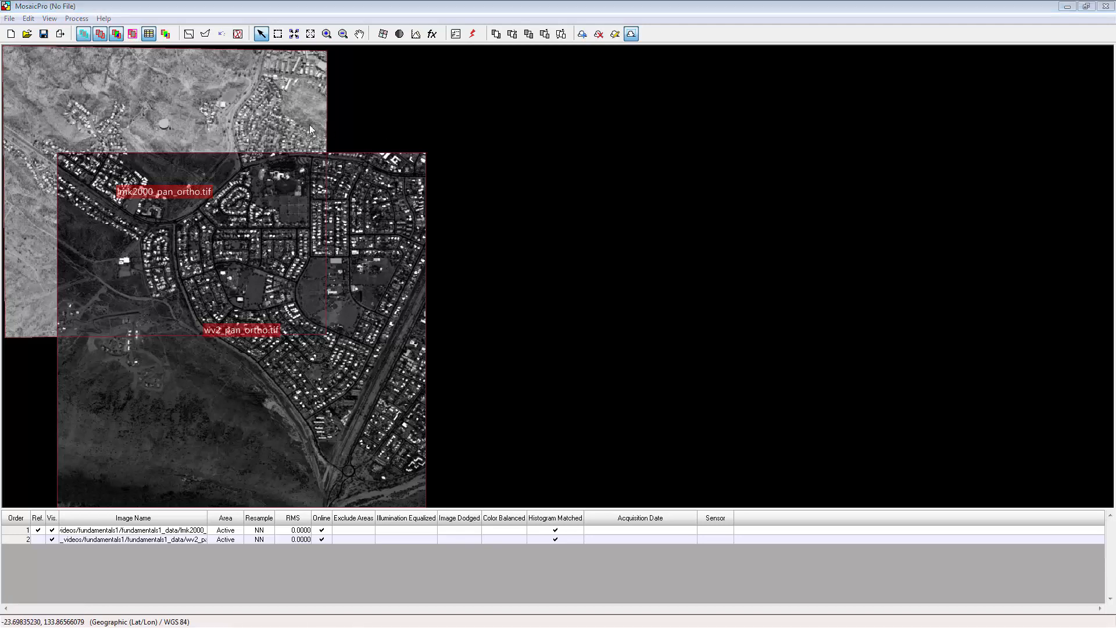
Step: Switch to the output view and generate seamlines using the Weighted Seamline method
left_click(132, 36)
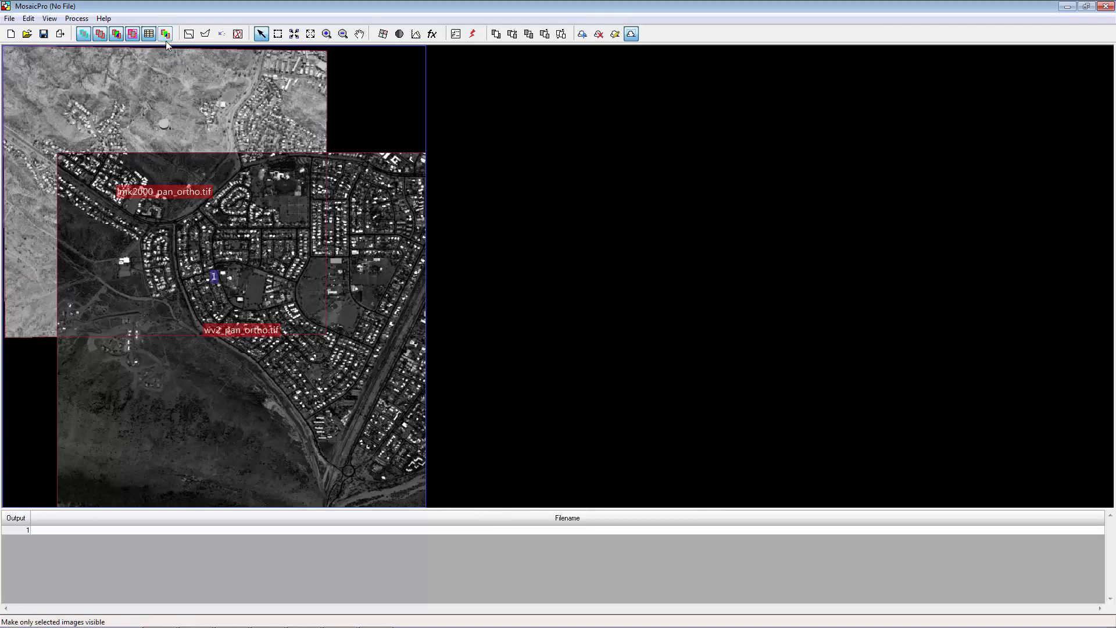
left_click(188, 37)
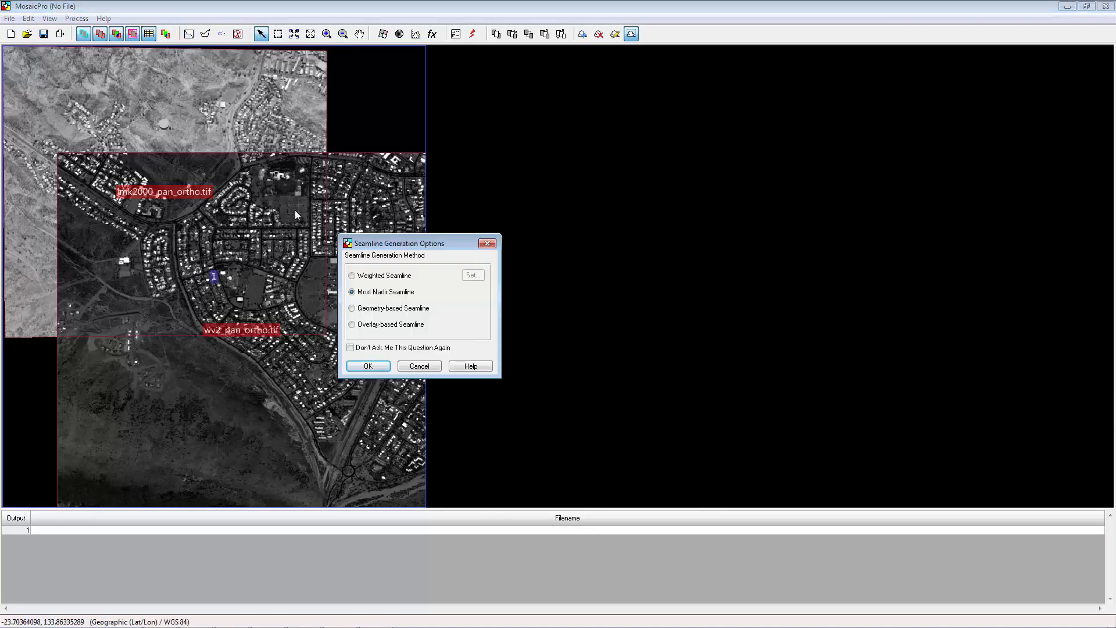
left_click(353, 276)
left_click(368, 365)
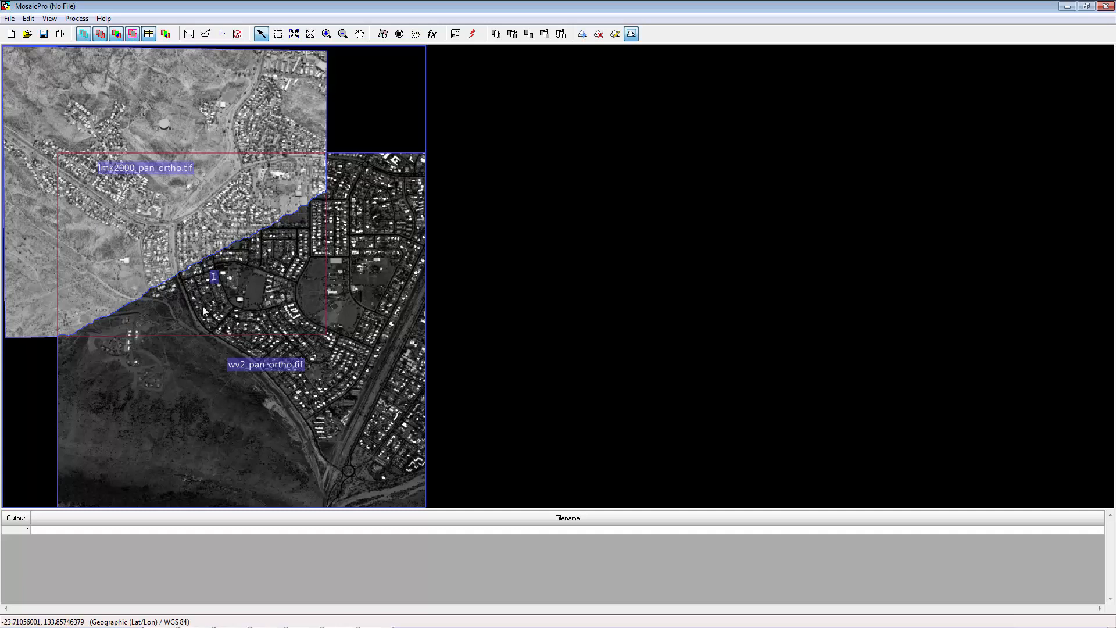
Step: Edit the seamline polygon, redrawing the seam along the road in the overlap area
left_click(327, 35)
left_click_drag(39, 284, 211, 355)
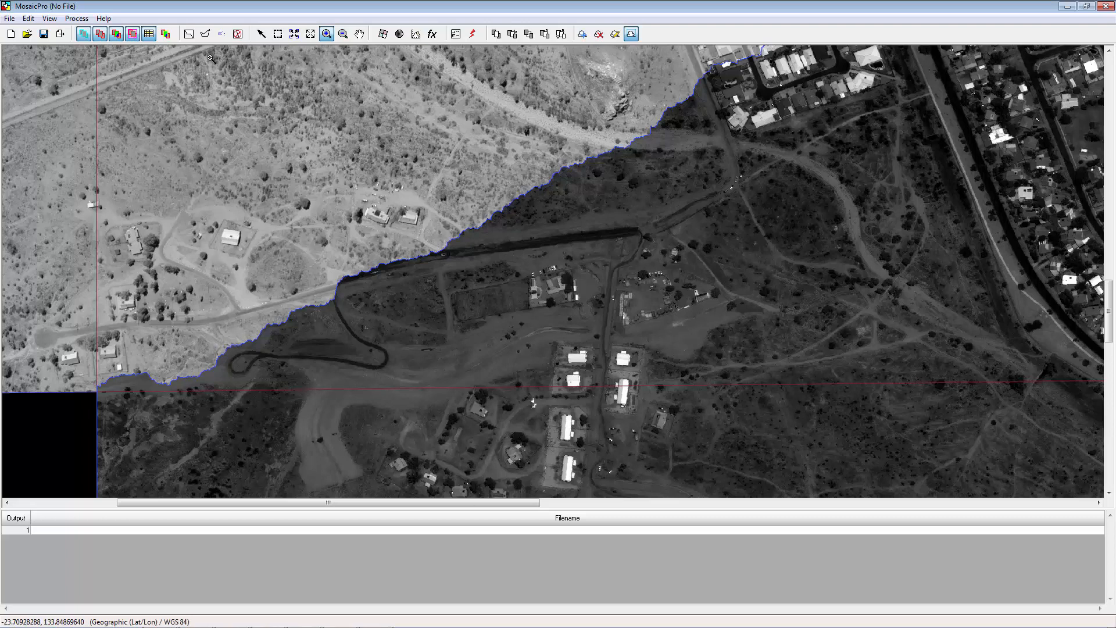
left_click(207, 37)
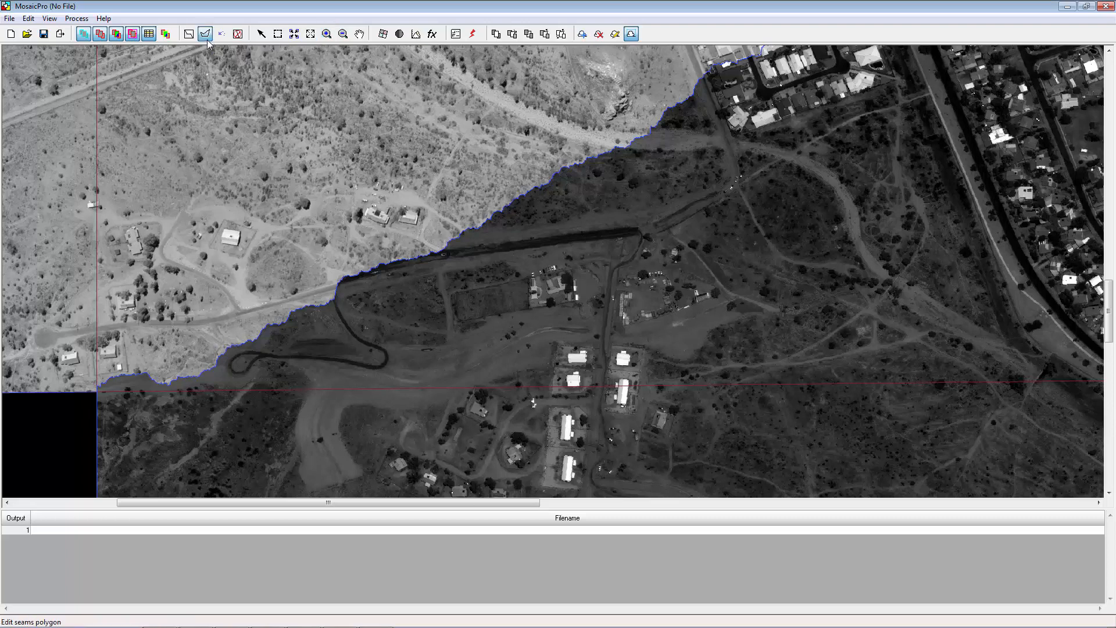
left_click(101, 385)
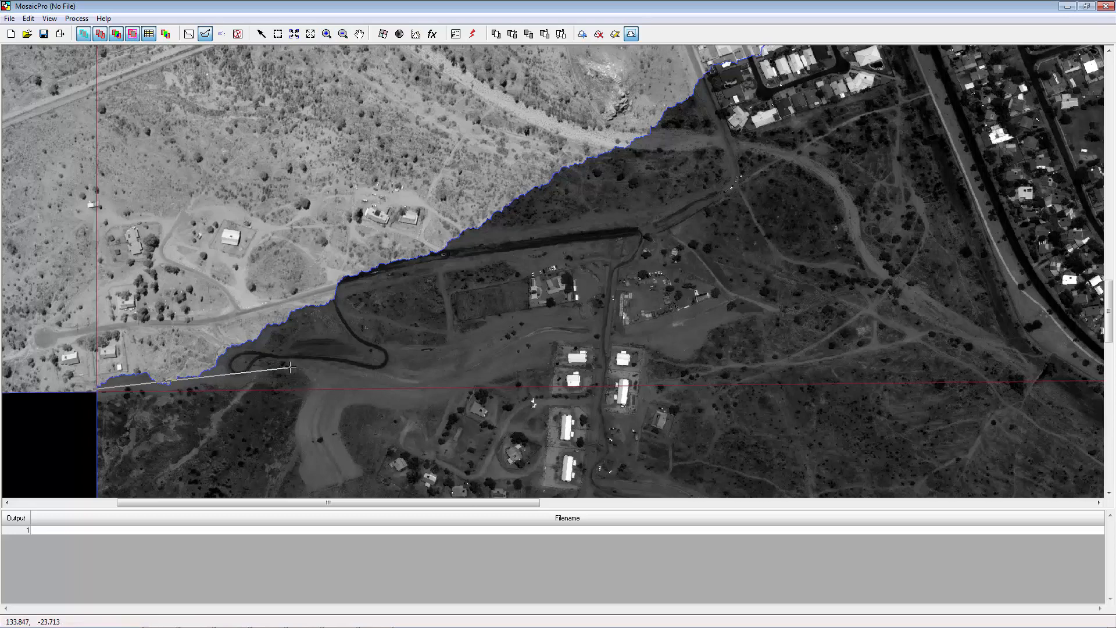
left_click(514, 358)
left_click(600, 321)
left_click(626, 234)
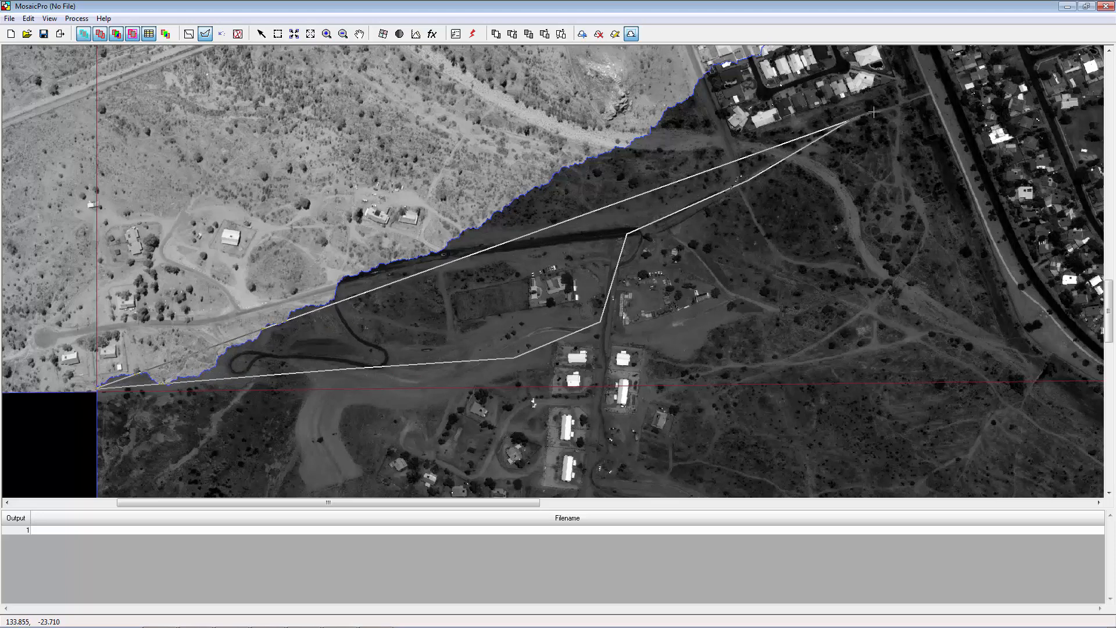
left_click(947, 88)
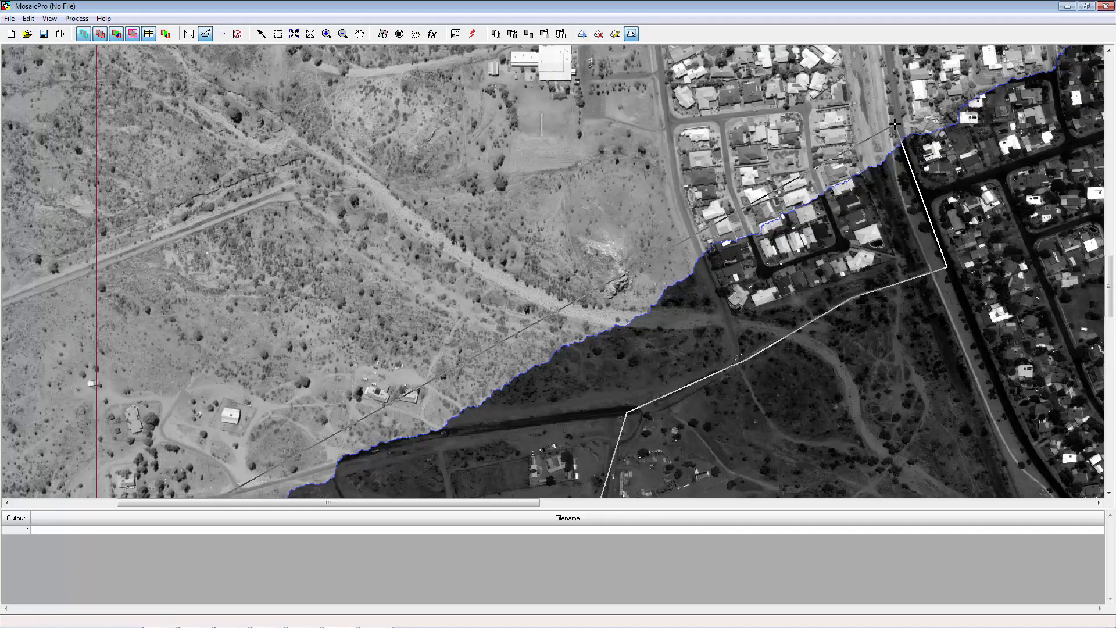
left_click(925, 195)
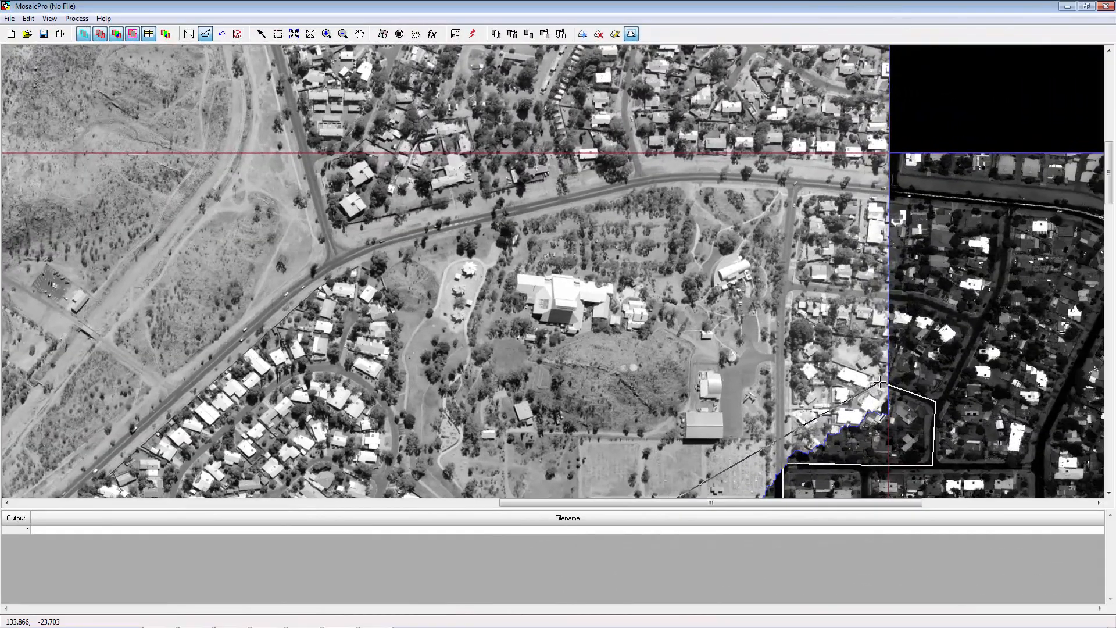
double_click(838, 385)
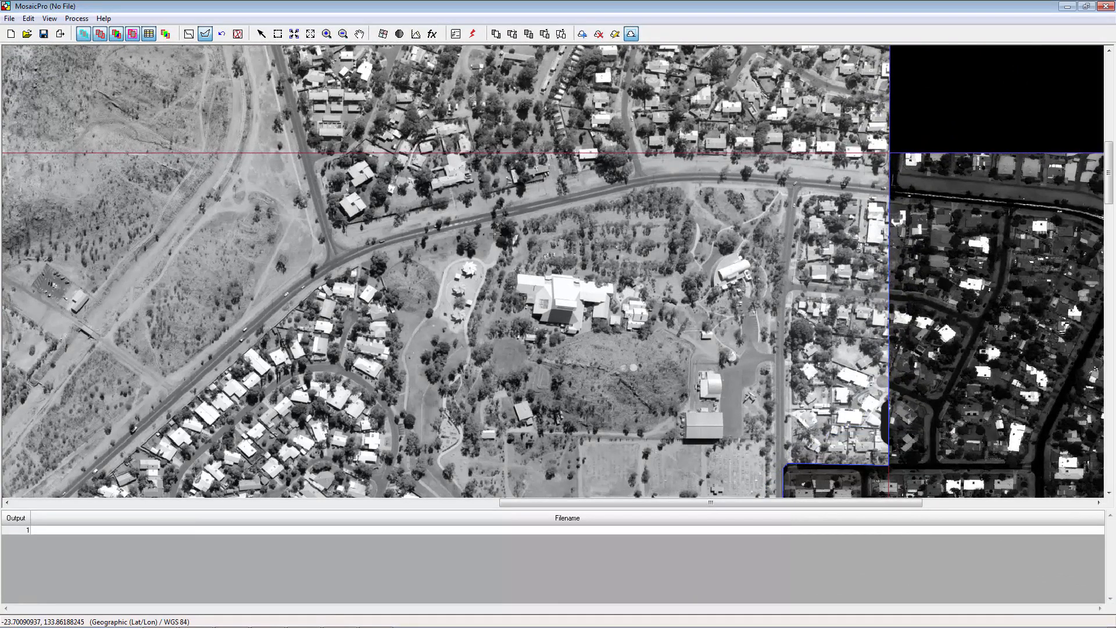
Step: Set the seamline function to Feathering with a 50 meter distance
left_click(294, 34)
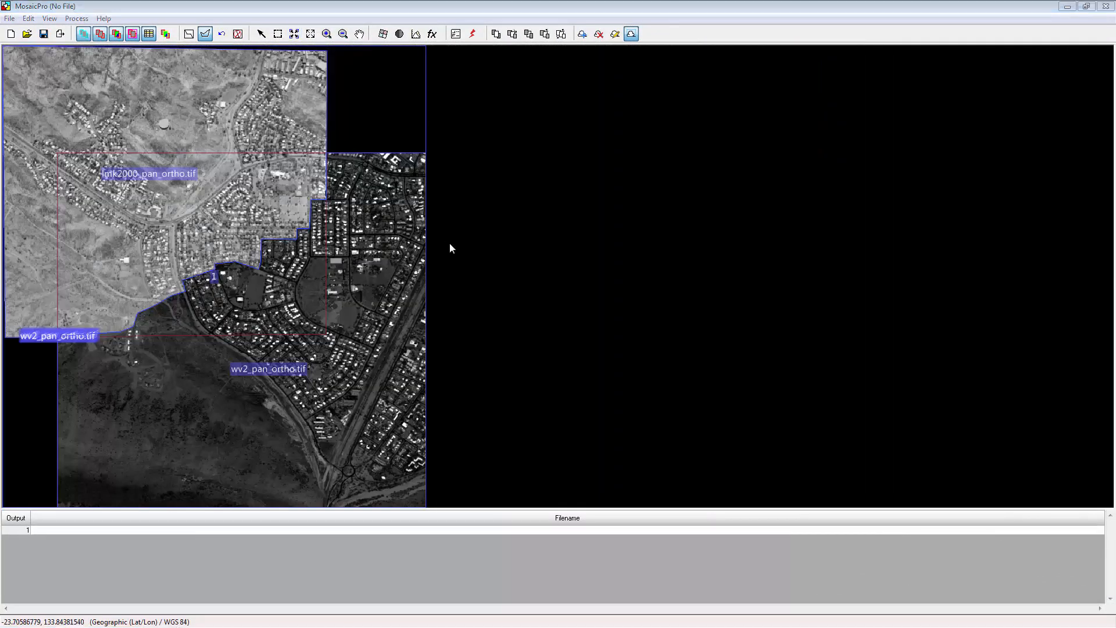
left_click(432, 33)
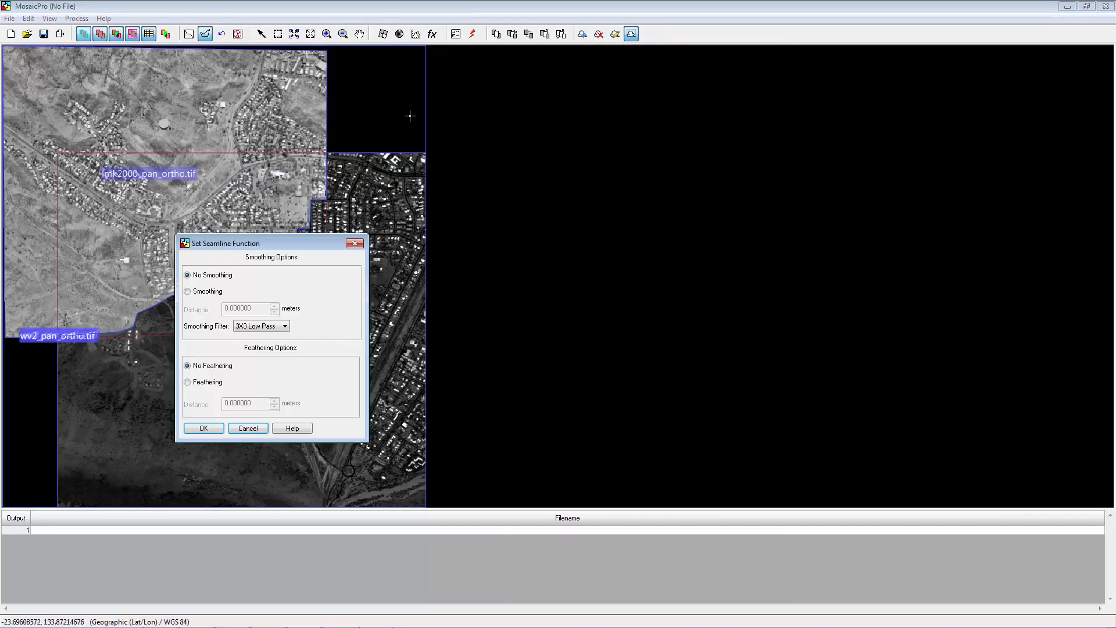
left_click(187, 382)
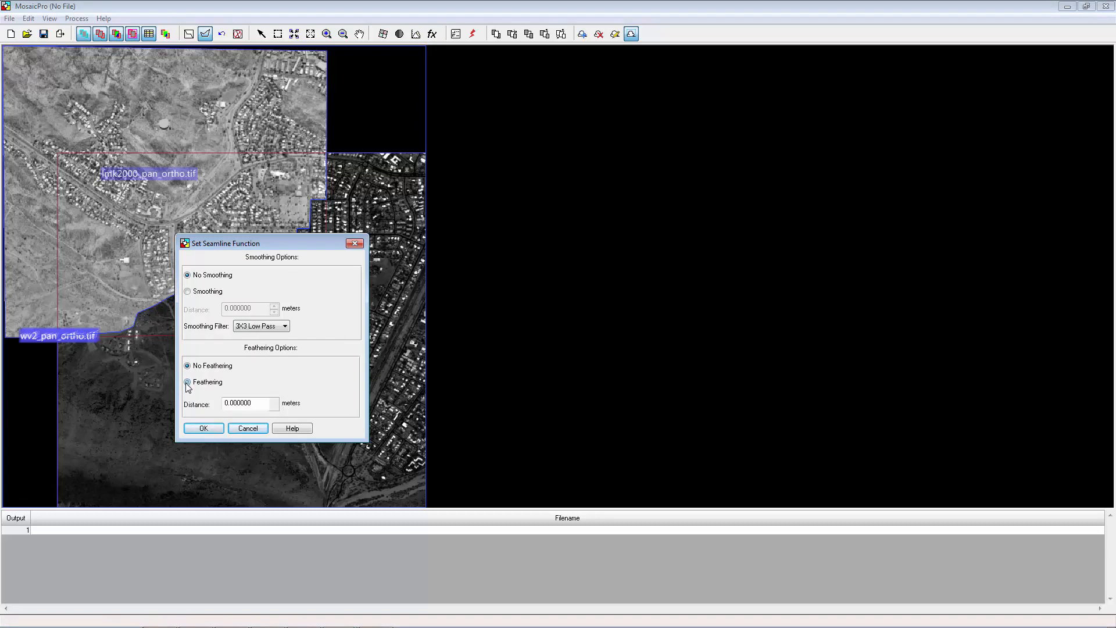
left_click_drag(254, 402, 210, 400)
type("50")
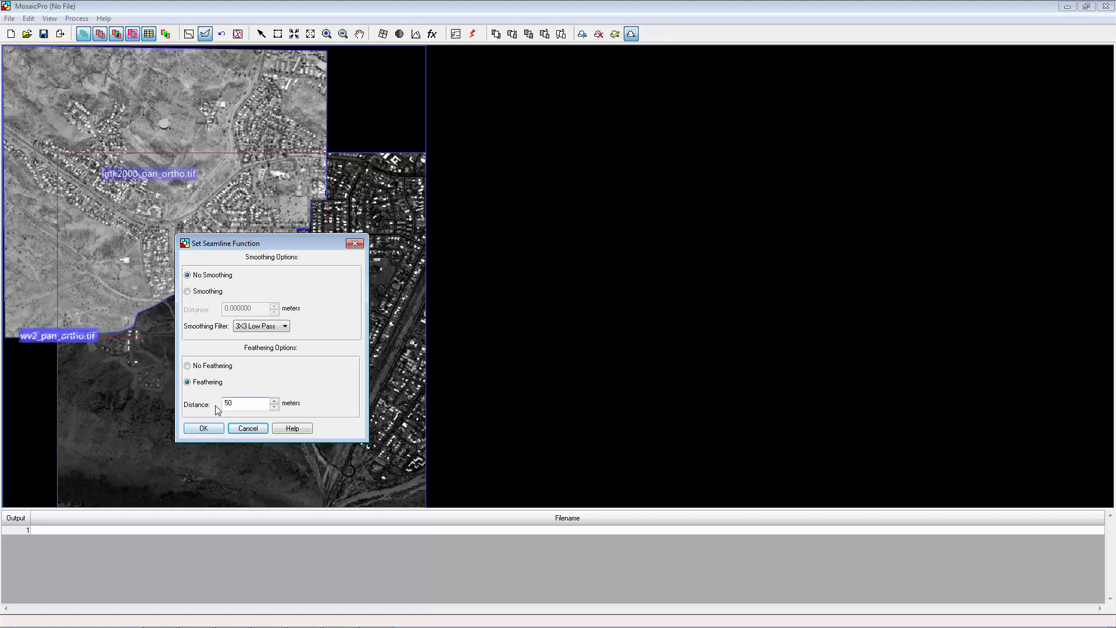
left_click(210, 428)
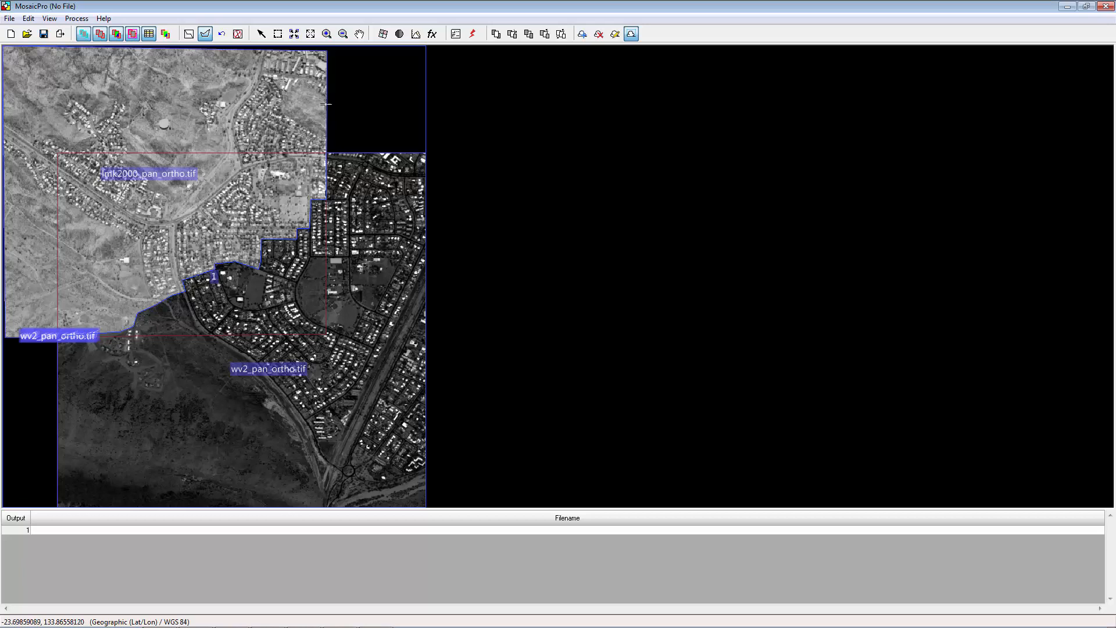
Step: Preview the mosaic for a window drawn over the seam area at 1/16 reduction and inspect it up close
left_click(277, 33)
left_click_drag(197, 258, 249, 308)
left_click(82, 19)
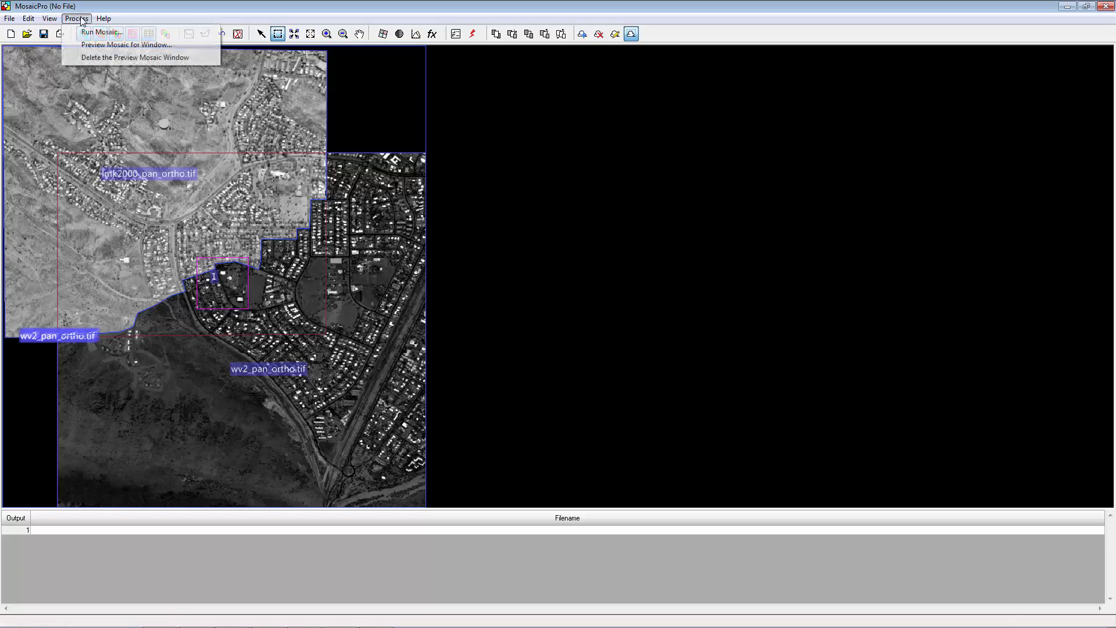
left_click(91, 47)
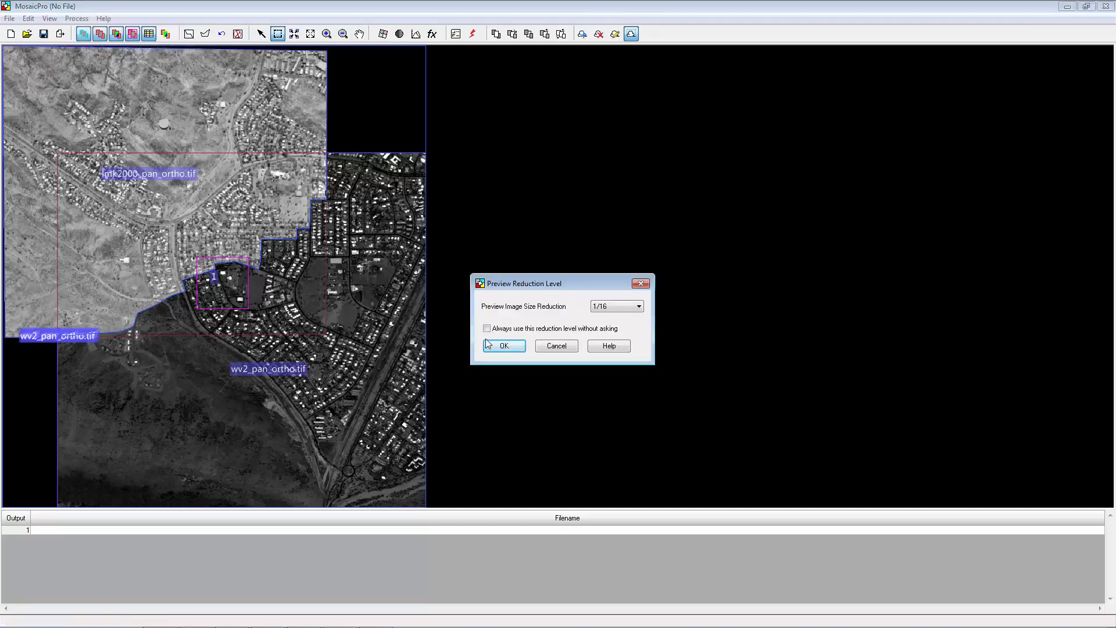
left_click(503, 346)
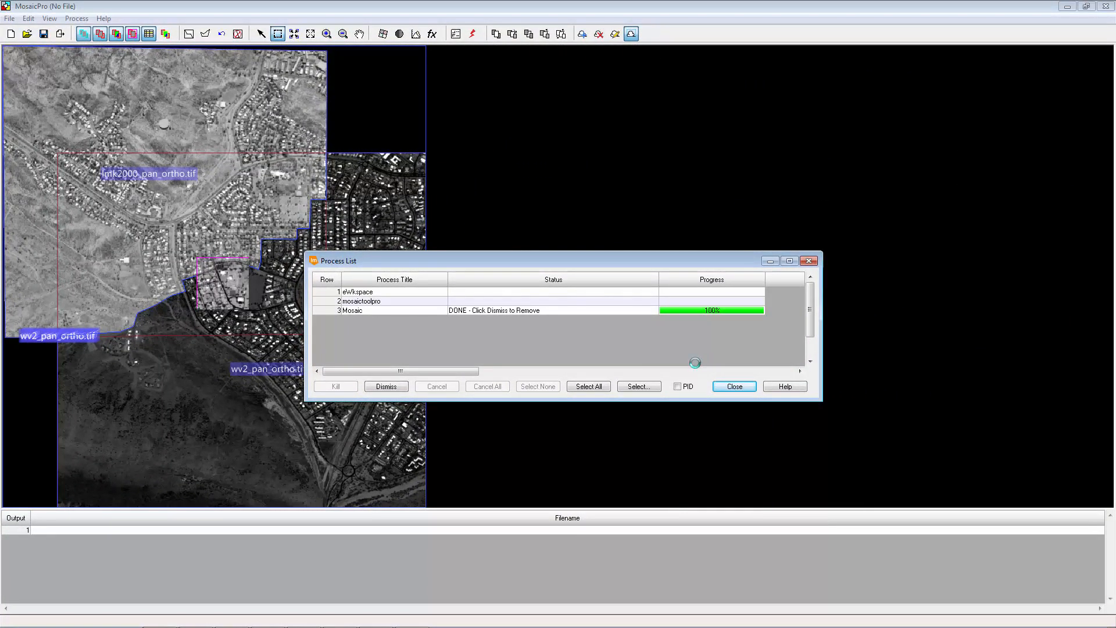
left_click(468, 240)
left_click(326, 34)
left_click_drag(161, 232, 278, 339)
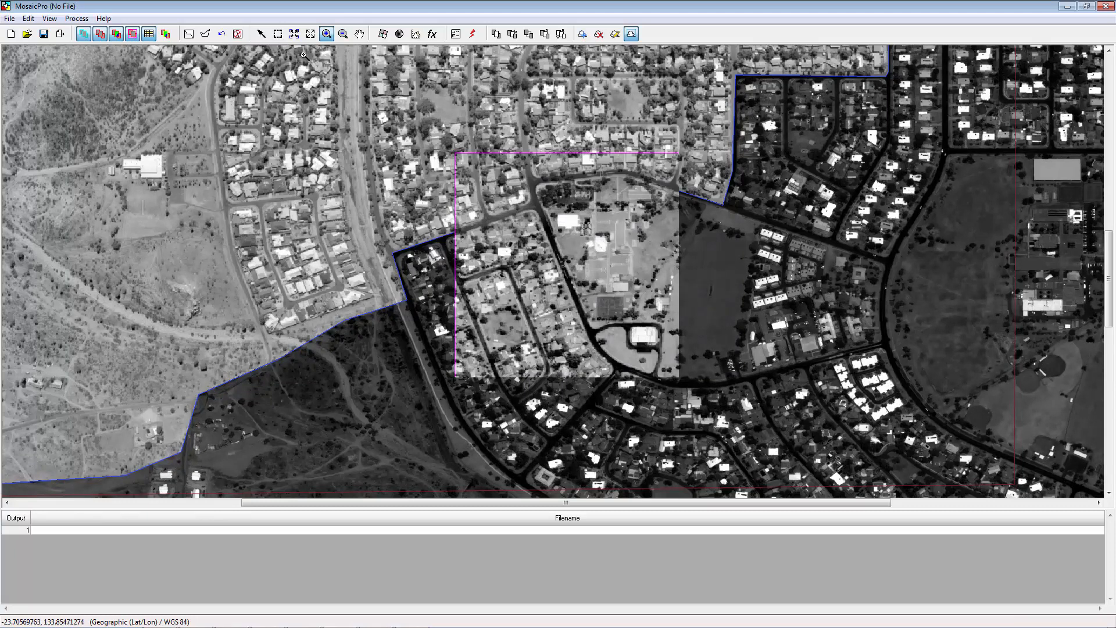
left_click(294, 36)
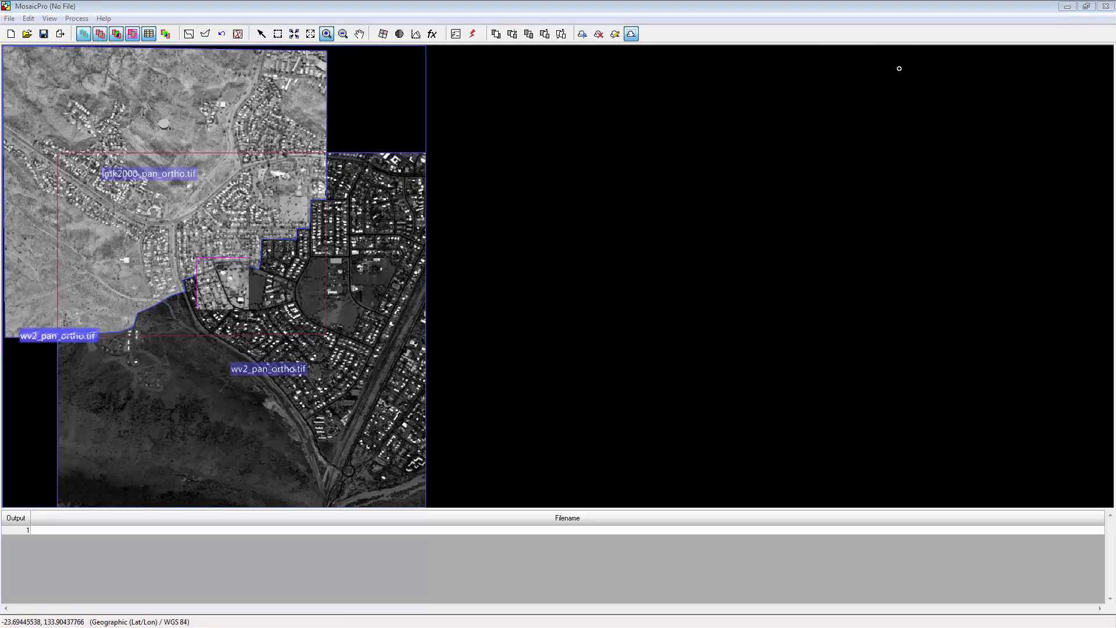
Step: Switch to the ERDAS IMAGINE viewer and digitize a polygon AOI enclosing the town area across both images
left_click(1086, 7)
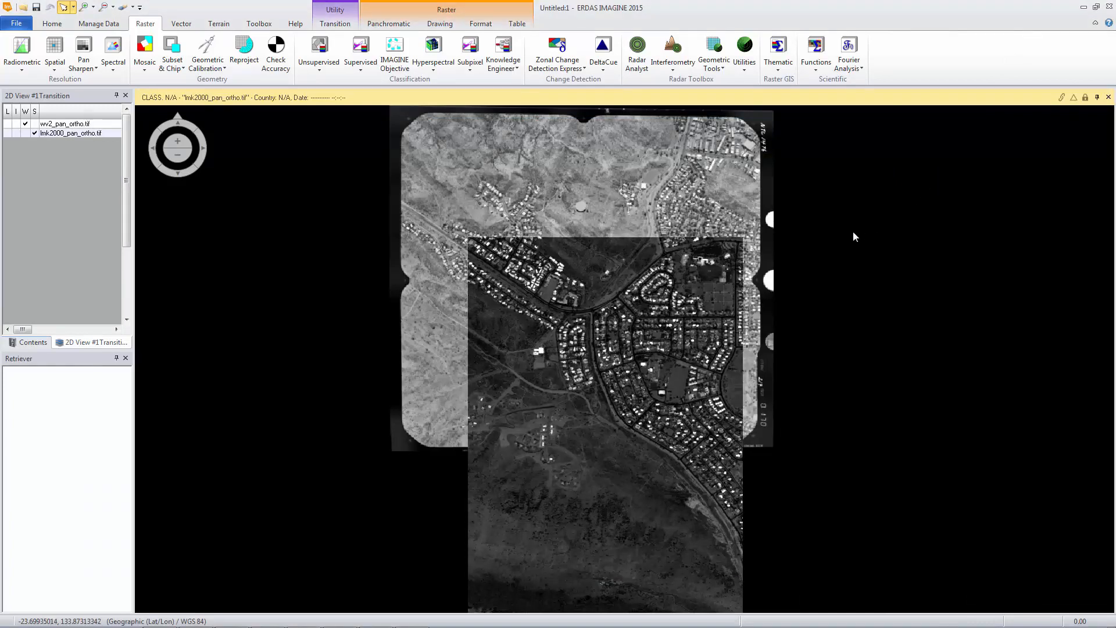
left_click(437, 24)
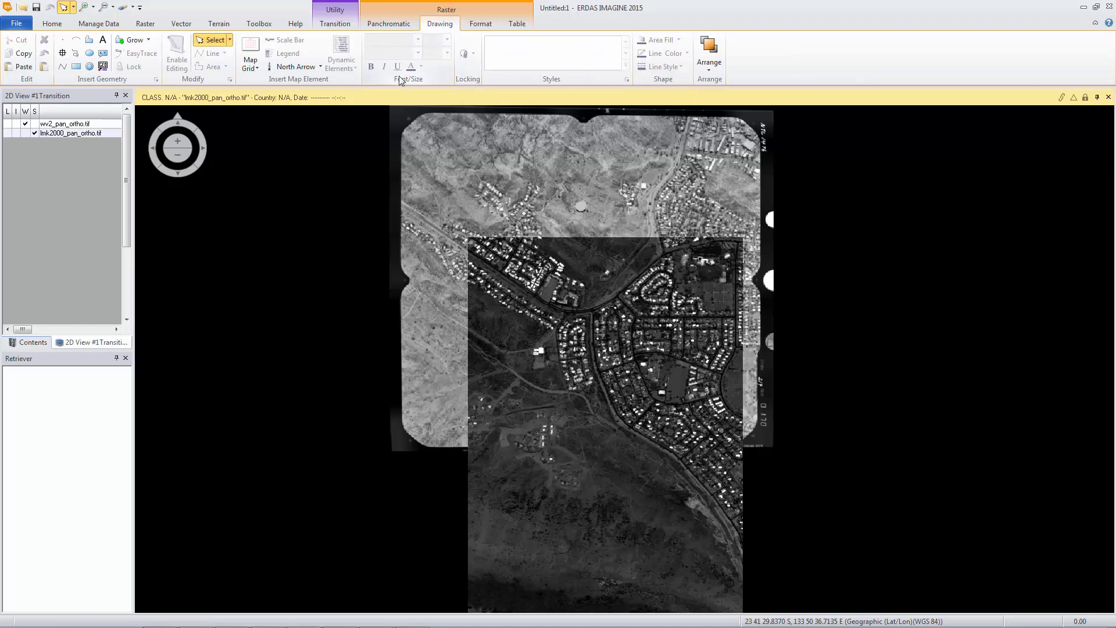
left_click(89, 40)
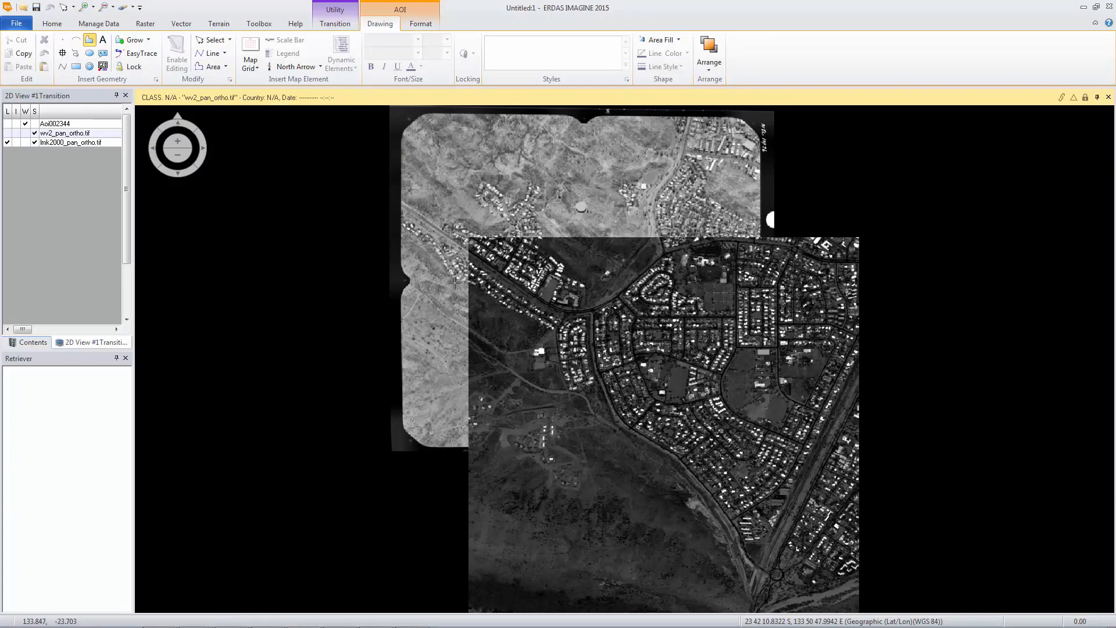
left_click(434, 250)
left_click(435, 226)
left_click(456, 216)
left_click(481, 218)
left_click(513, 188)
left_click(547, 176)
left_click(551, 205)
left_click(584, 221)
left_click(615, 217)
left_click(644, 188)
left_click(687, 160)
left_click(714, 170)
left_click(721, 187)
left_click(737, 217)
left_click(738, 268)
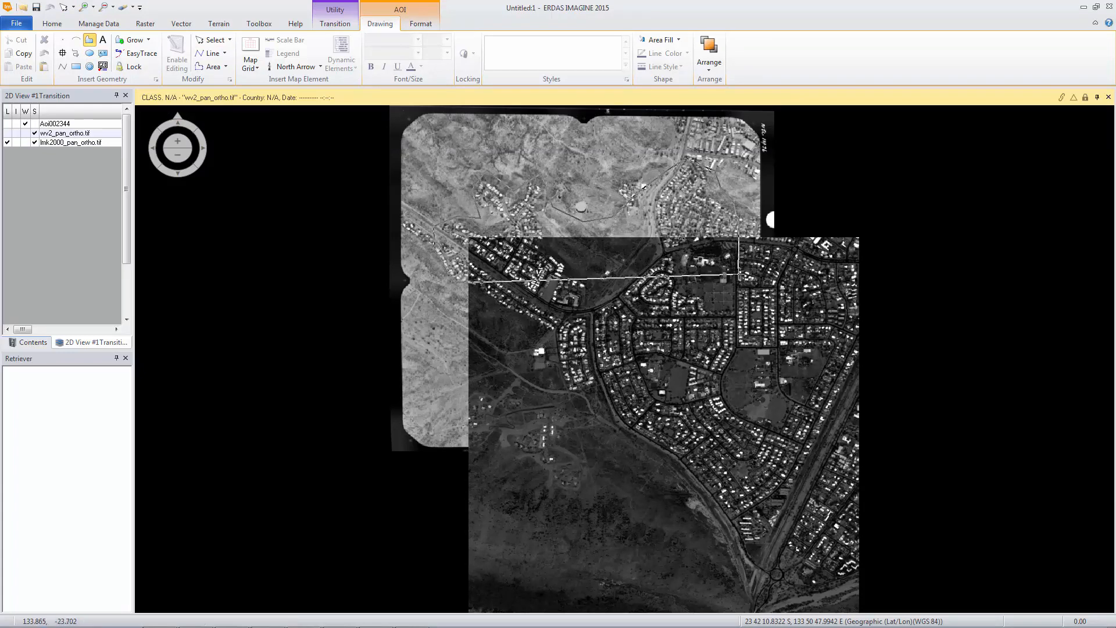
left_click(738, 344)
left_click(722, 396)
left_click(804, 448)
left_click(777, 500)
left_click(731, 522)
left_click(675, 516)
left_click(645, 496)
left_click(608, 435)
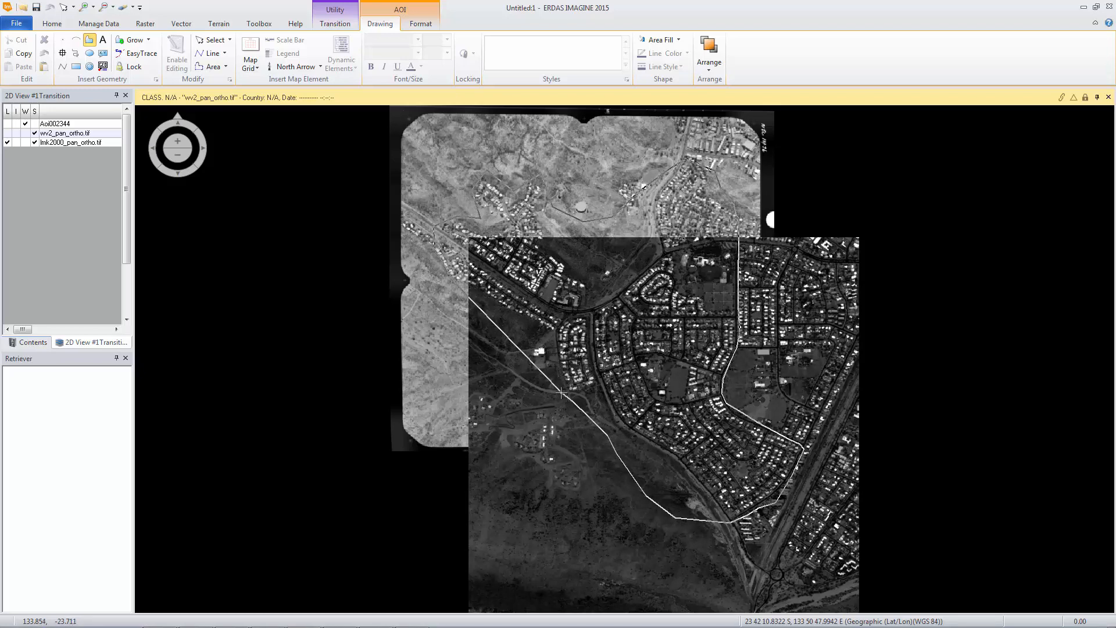
double_click(528, 352)
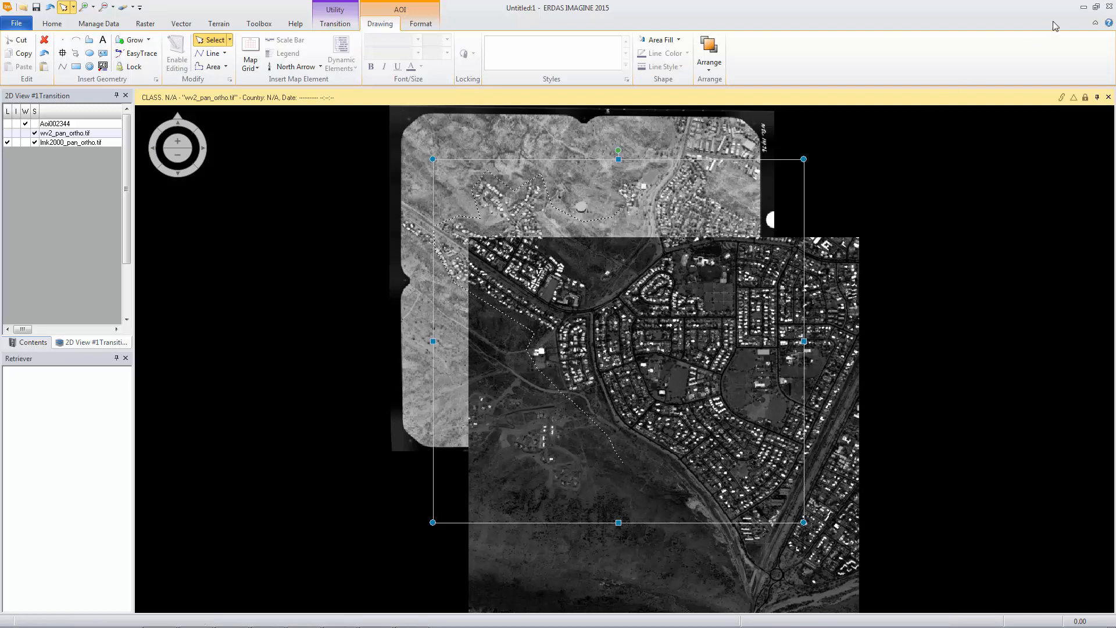
Step: Back in MosaicPro, set the output map area to a User-defined AOI taken from the Viewer
left_click(1096, 10)
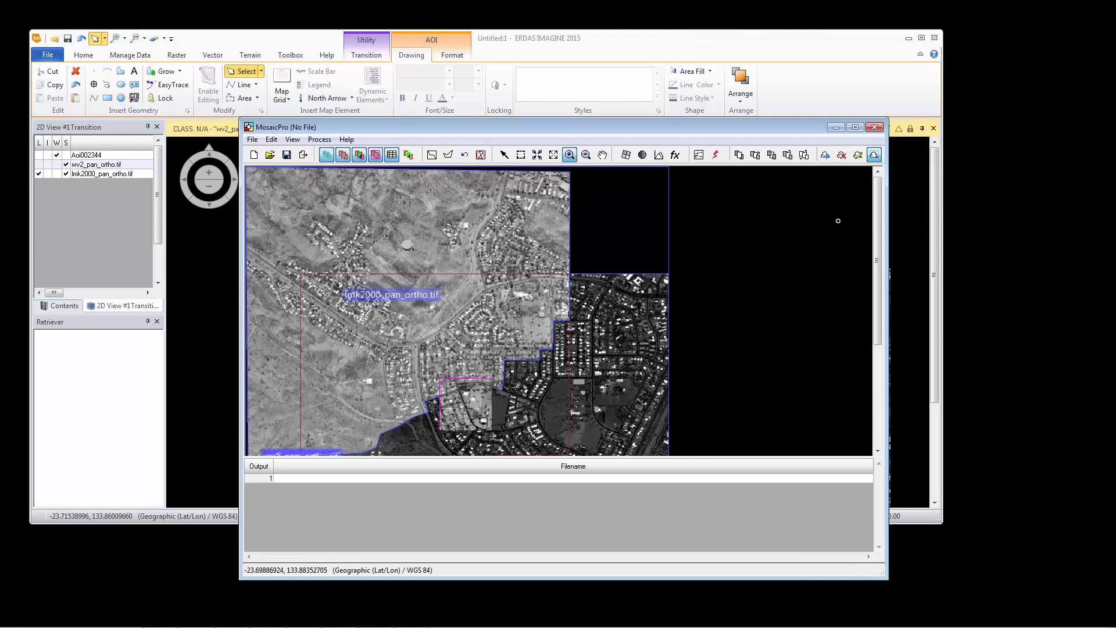
left_click(855, 128)
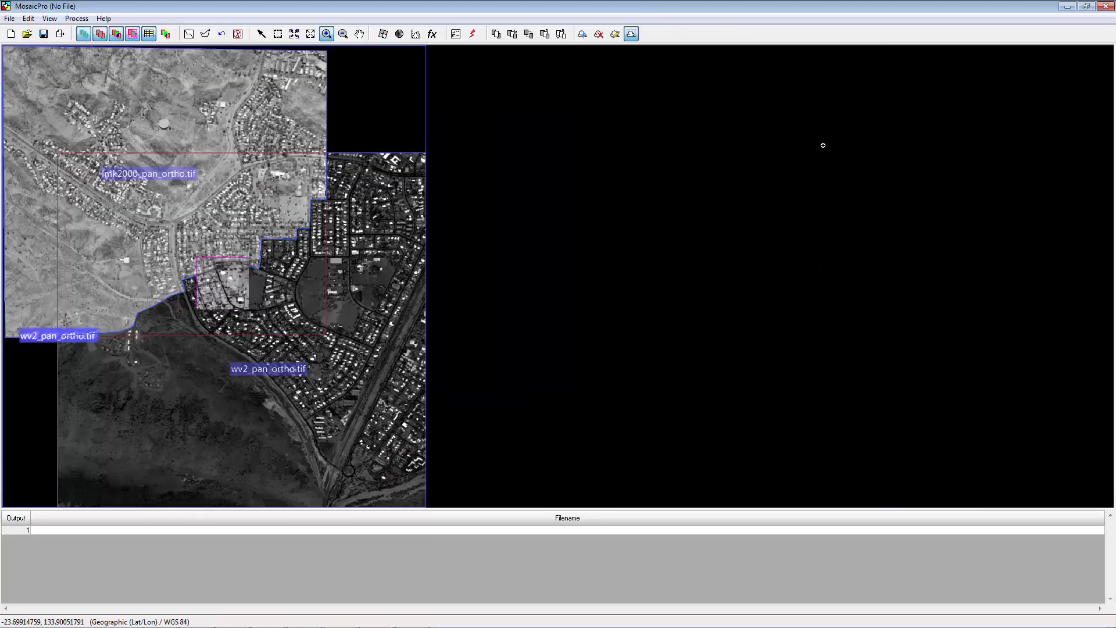
left_click(456, 34)
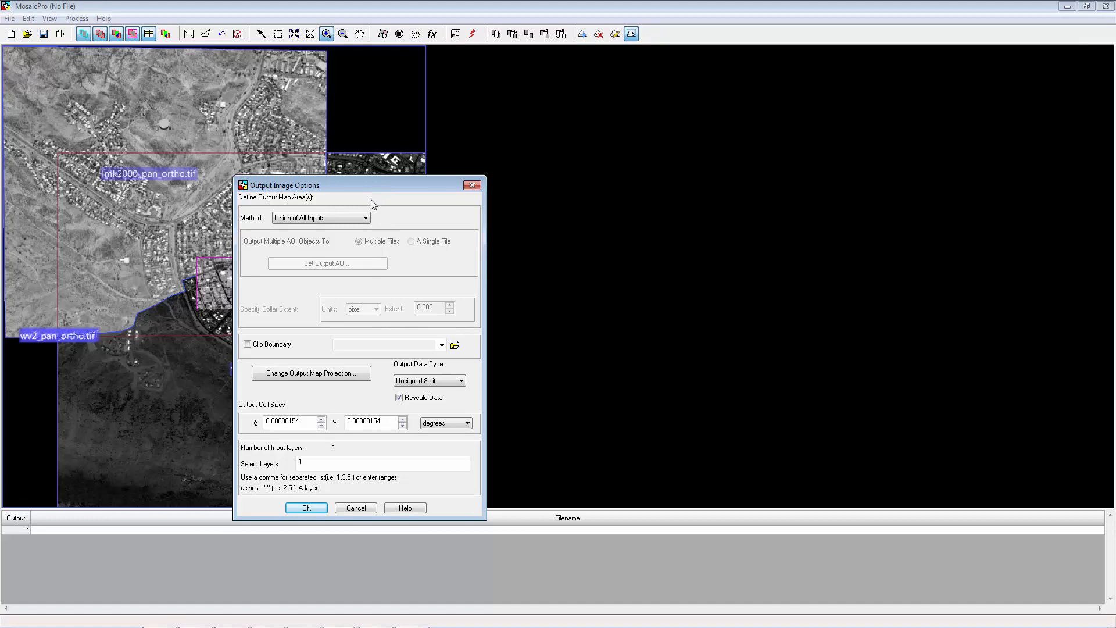
left_click(357, 218)
left_click(349, 237)
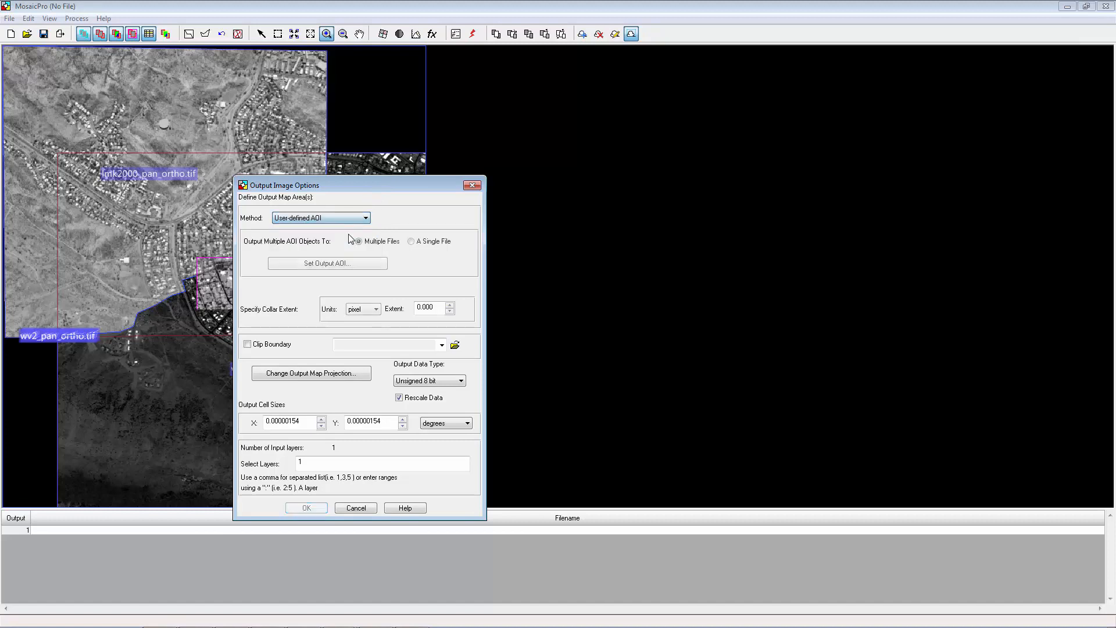
left_click(340, 265)
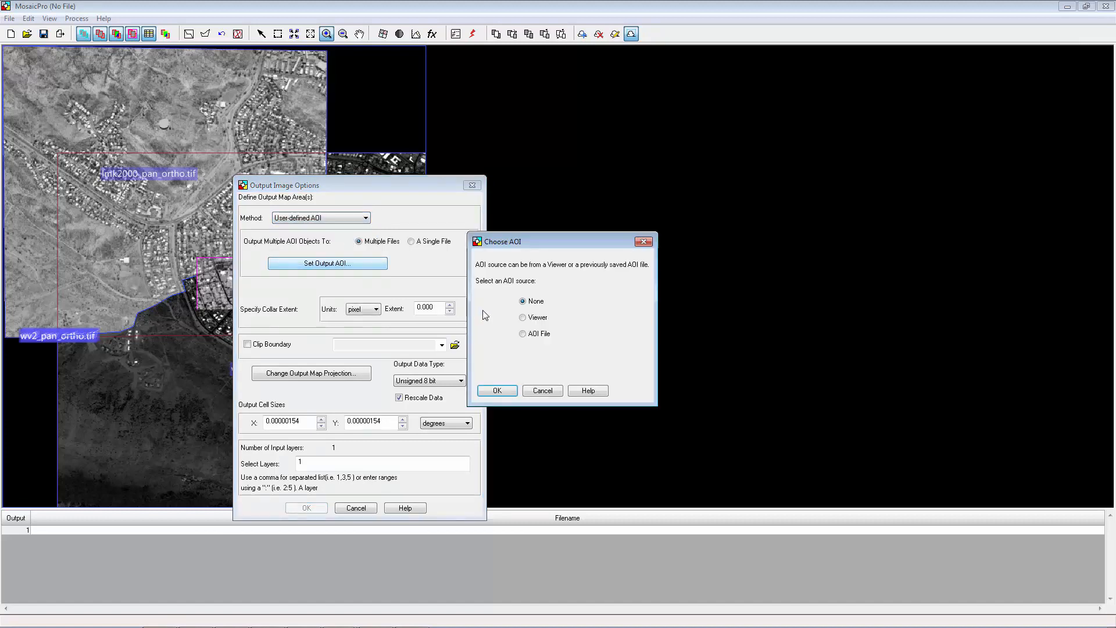
left_click(523, 319)
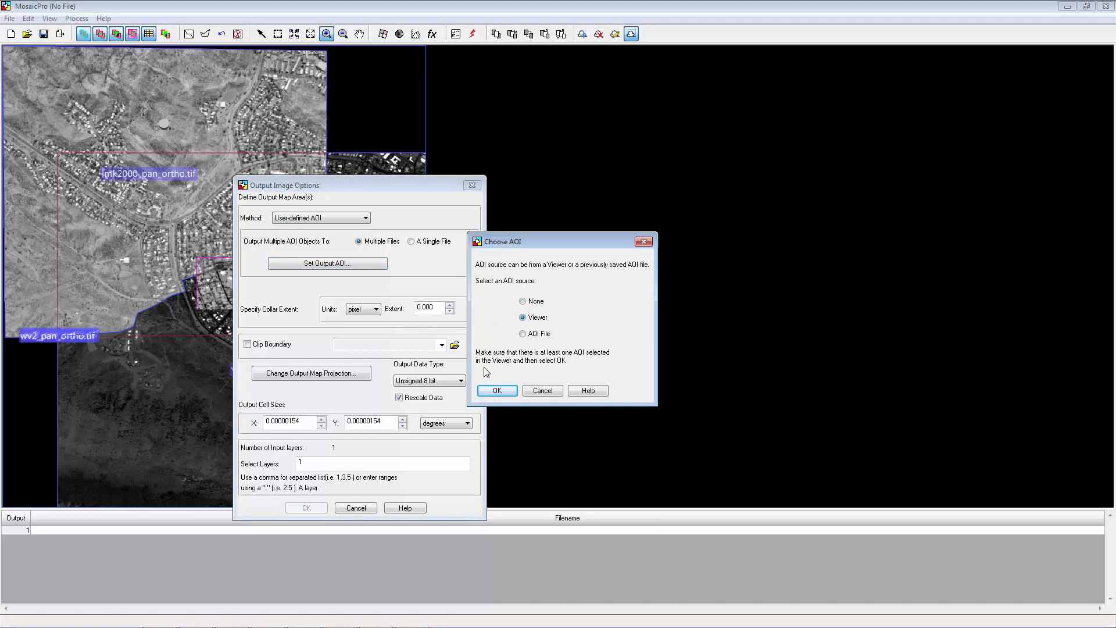
left_click(497, 391)
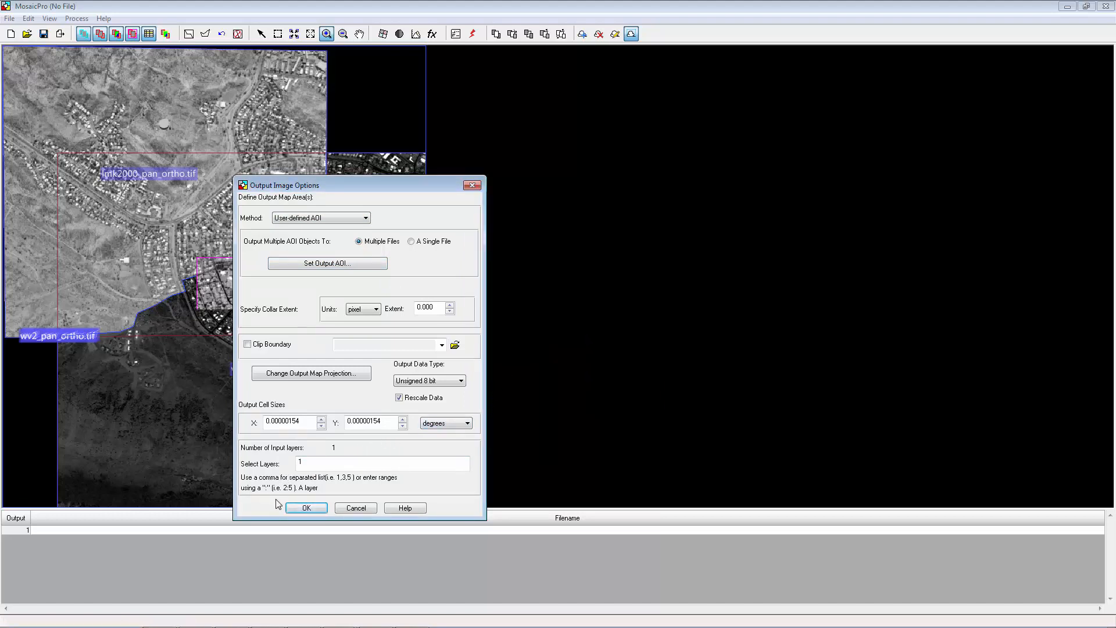
left_click(291, 507)
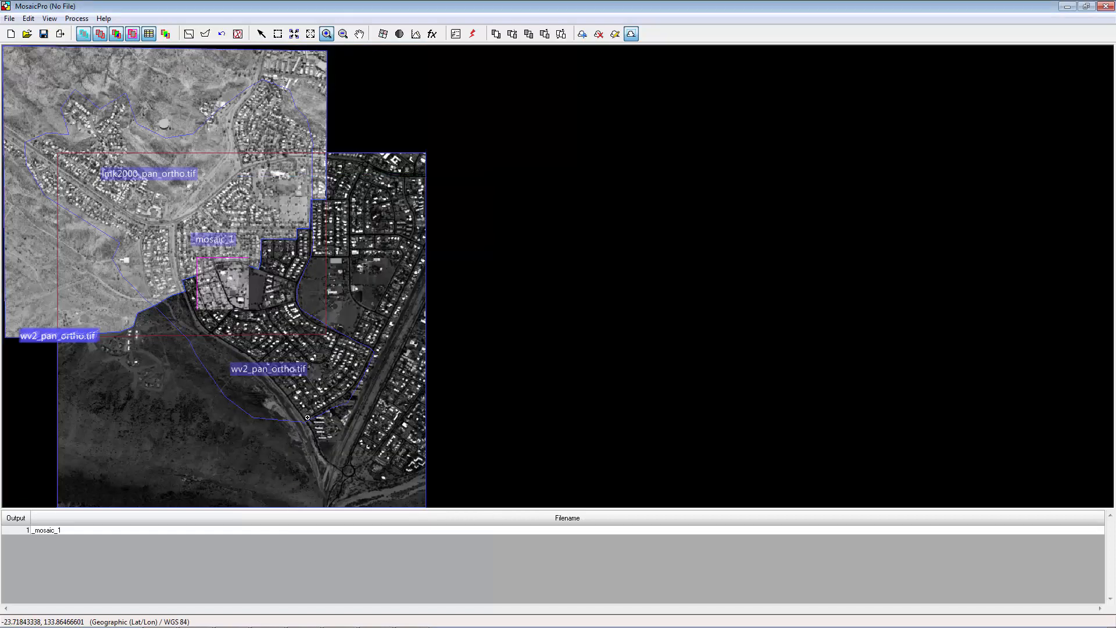
Step: Run the mosaic to disk as mosaic1 in IMAGINE Image (*.img) format
left_click(133, 35)
left_click(133, 35)
left_click(472, 36)
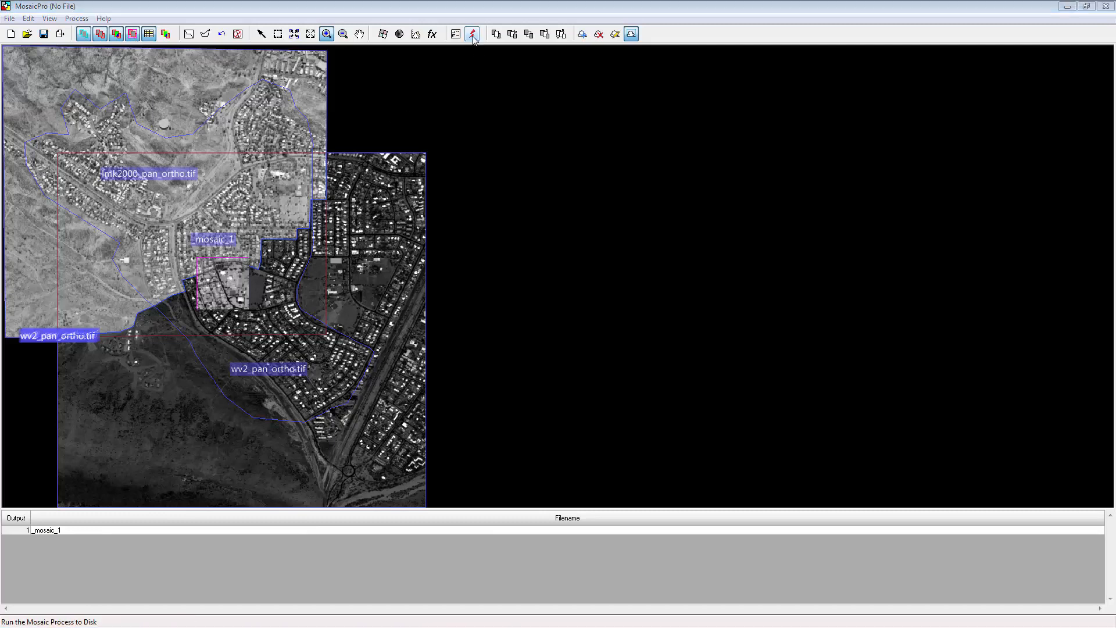
left_click(472, 37)
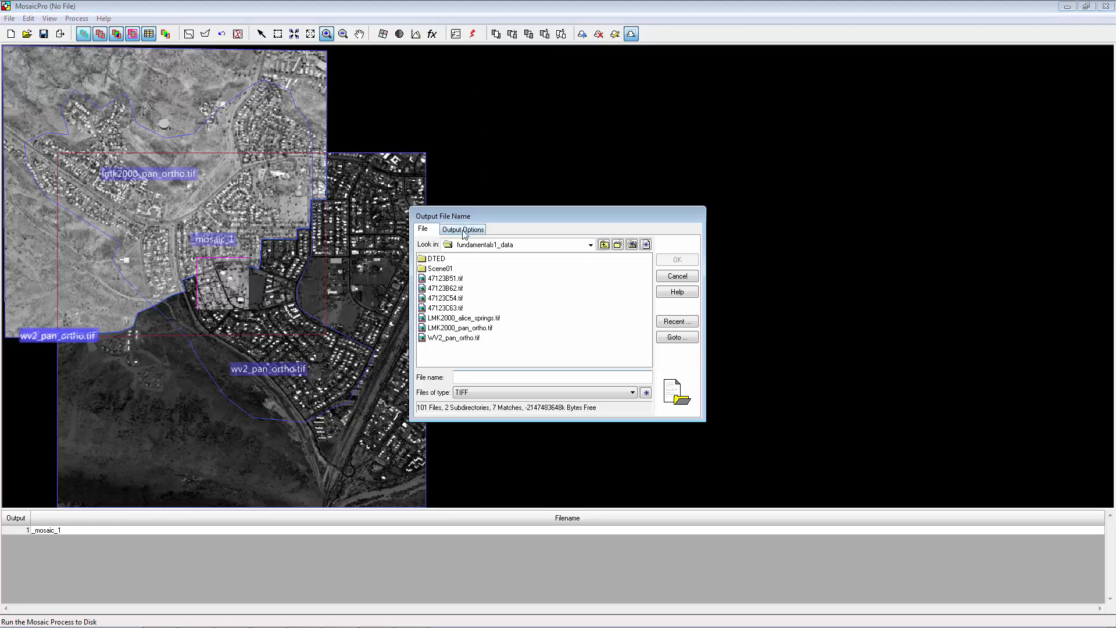
type("mosaic1")
left_click(494, 393)
left_click(499, 410)
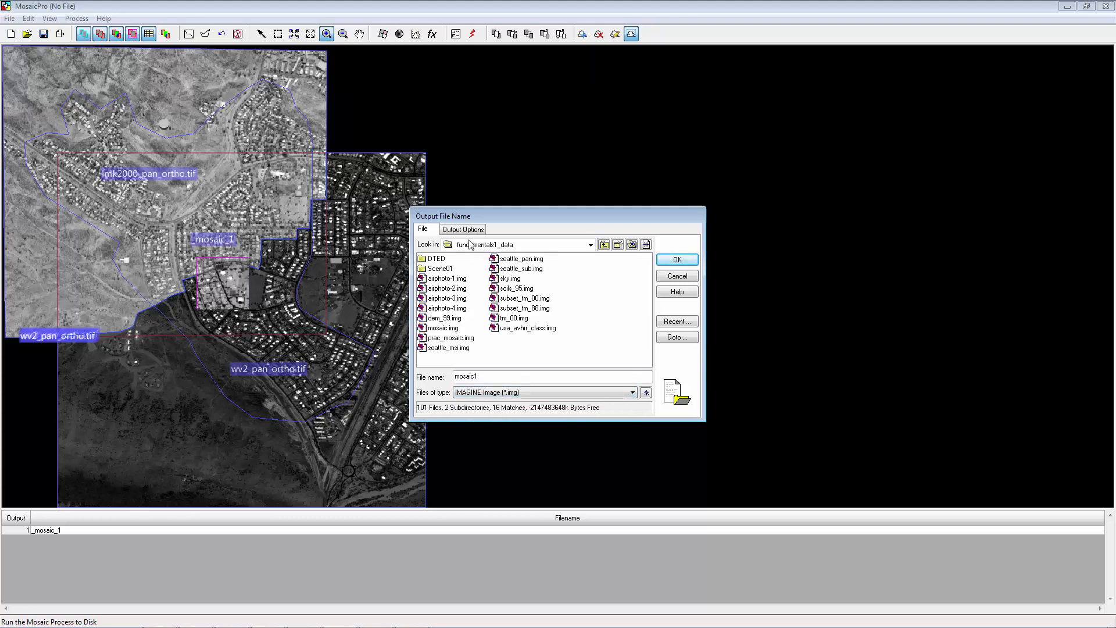
left_click(470, 233)
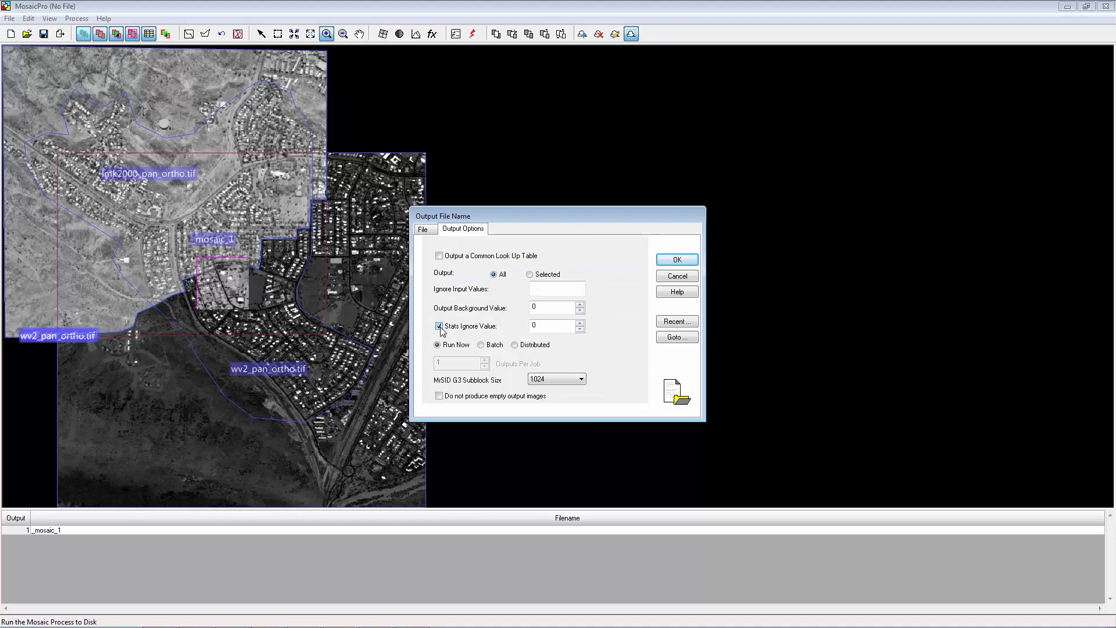
left_click(683, 261)
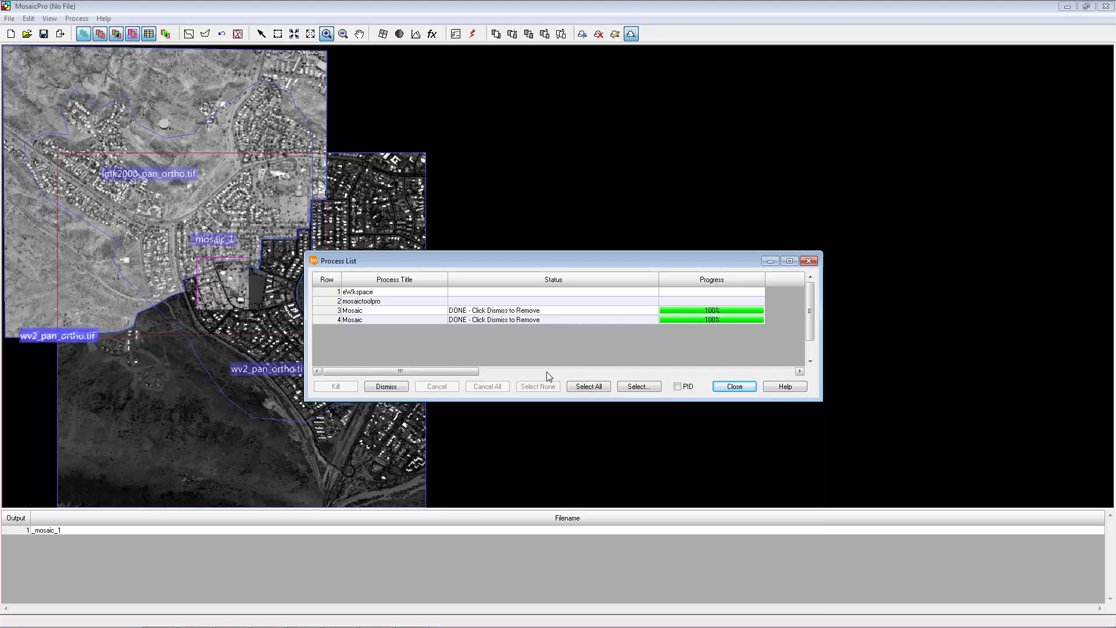
left_click(727, 387)
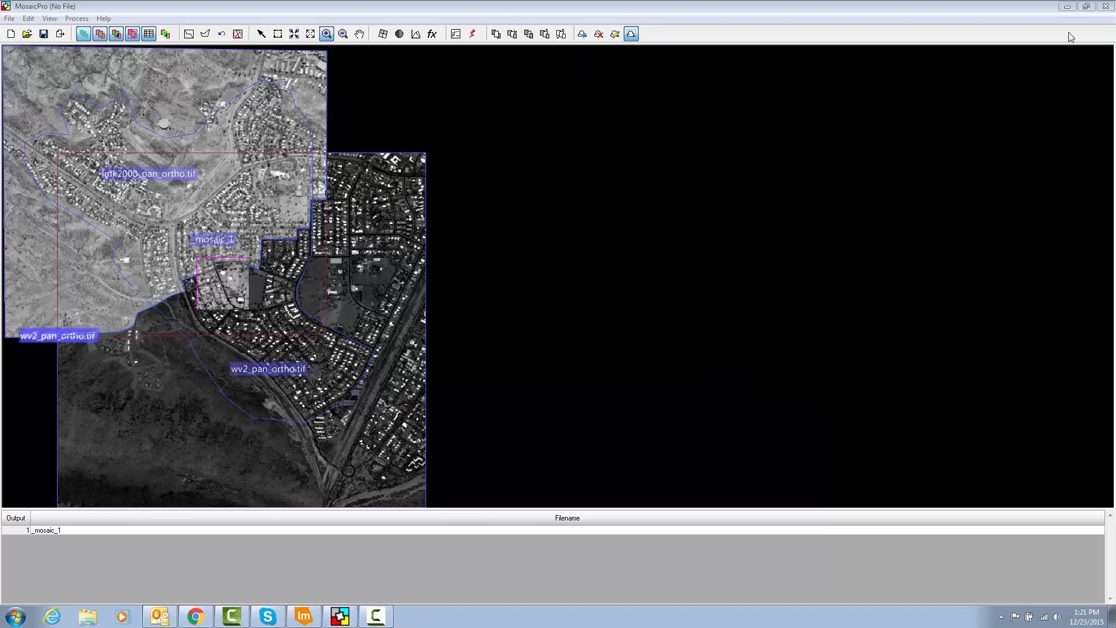
Step: Bring the ERDAS IMAGINE window to full screen and add a new 2D View, enlarging it to fill the view area
left_click(1086, 6)
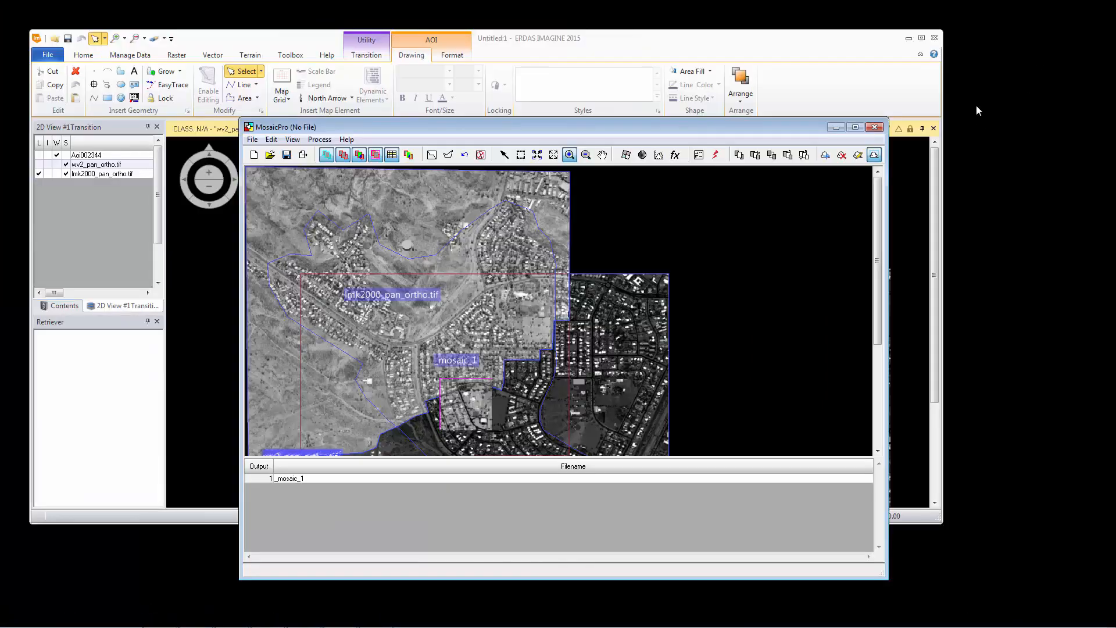
left_click(899, 97)
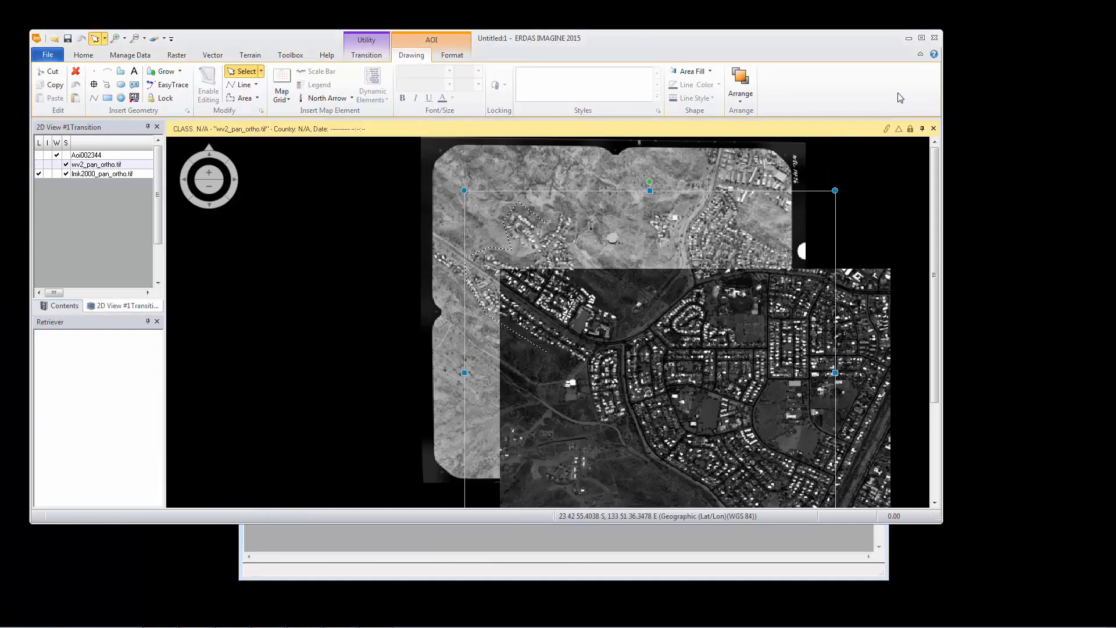
left_click(922, 38)
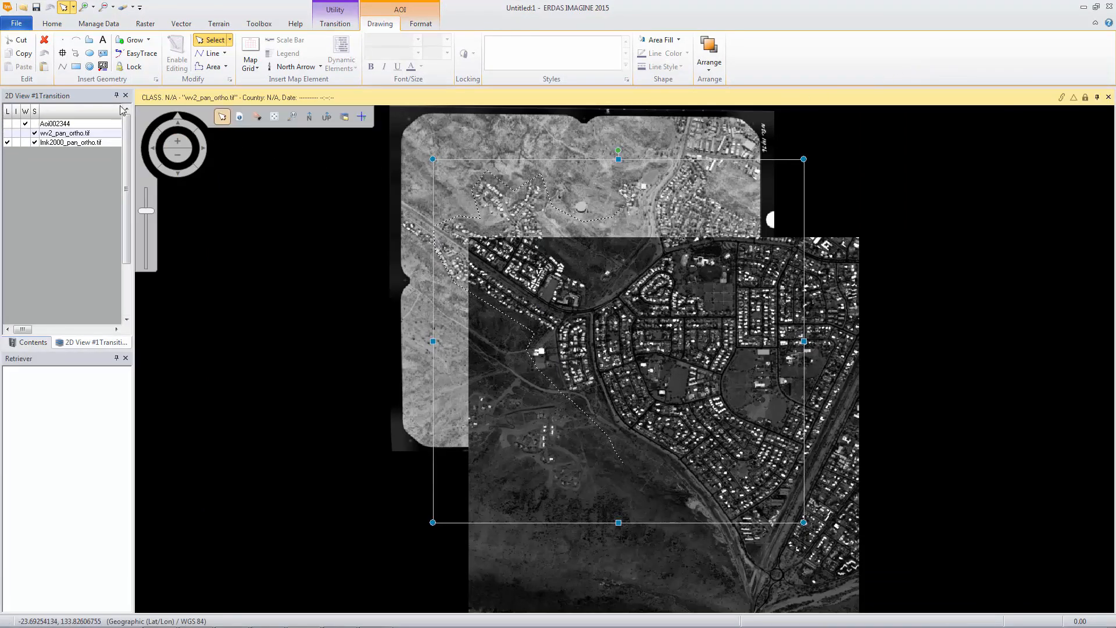
left_click(53, 26)
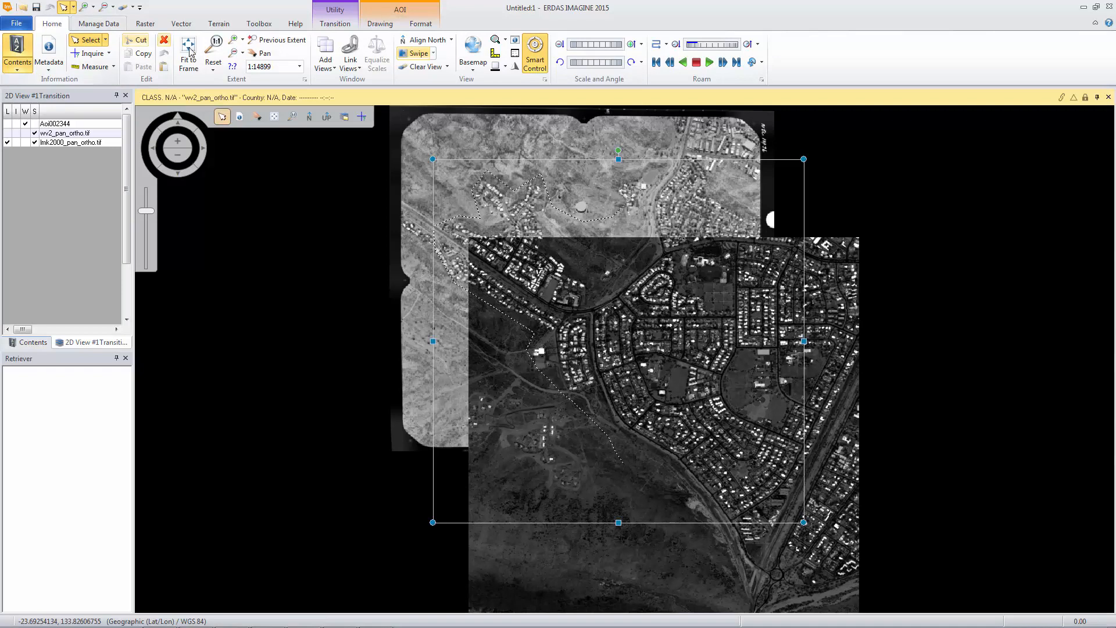
left_click(329, 58)
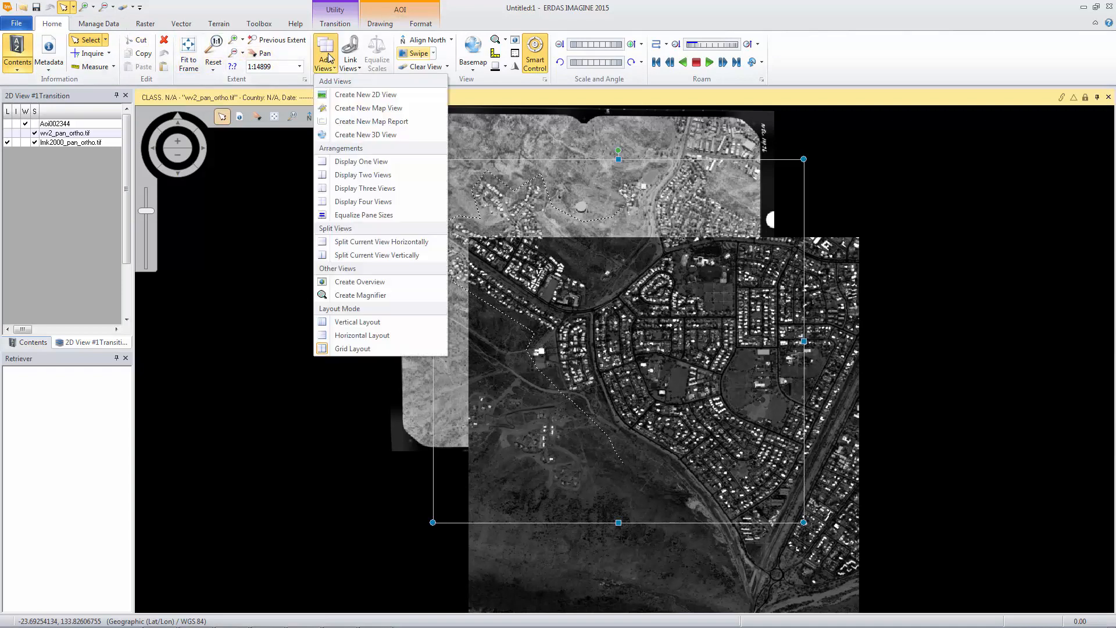
left_click(337, 97)
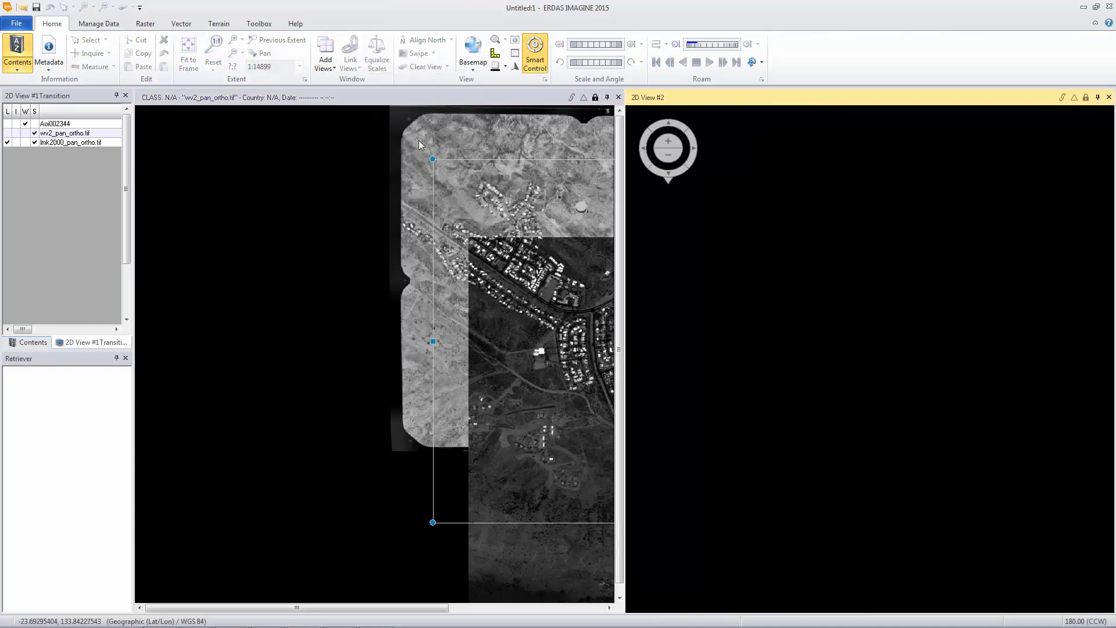
left_click_drag(624, 190, 147, 207)
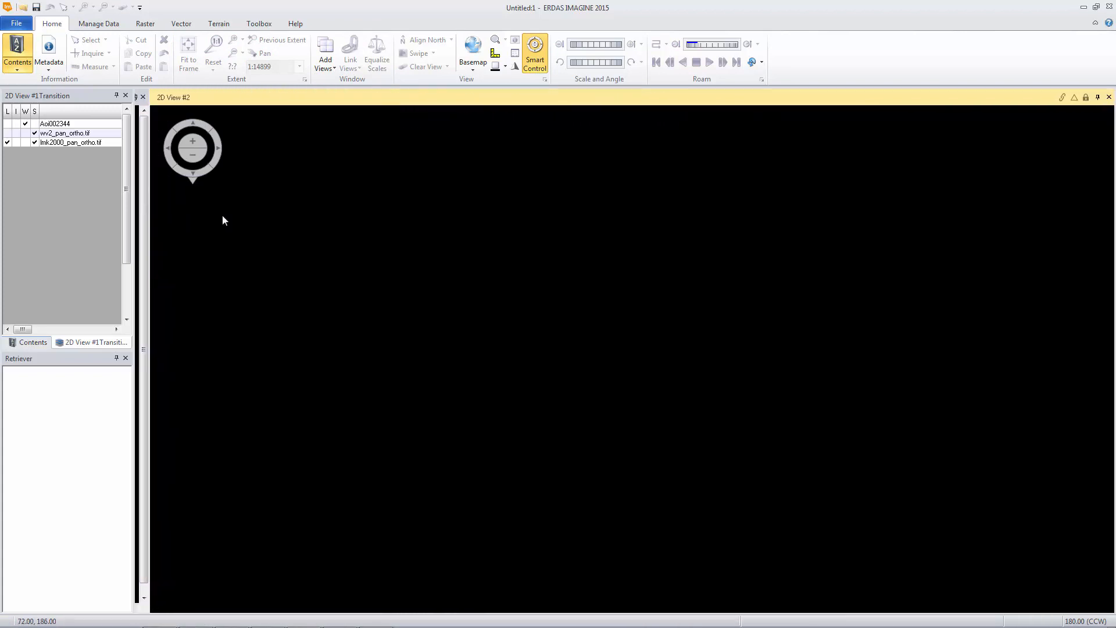
Step: Open mosaic1.img from the Fundamentals1_data folder as a raster layer in 2D View #2, listing IMAGINE Image (*.img) files
right_click(364, 218)
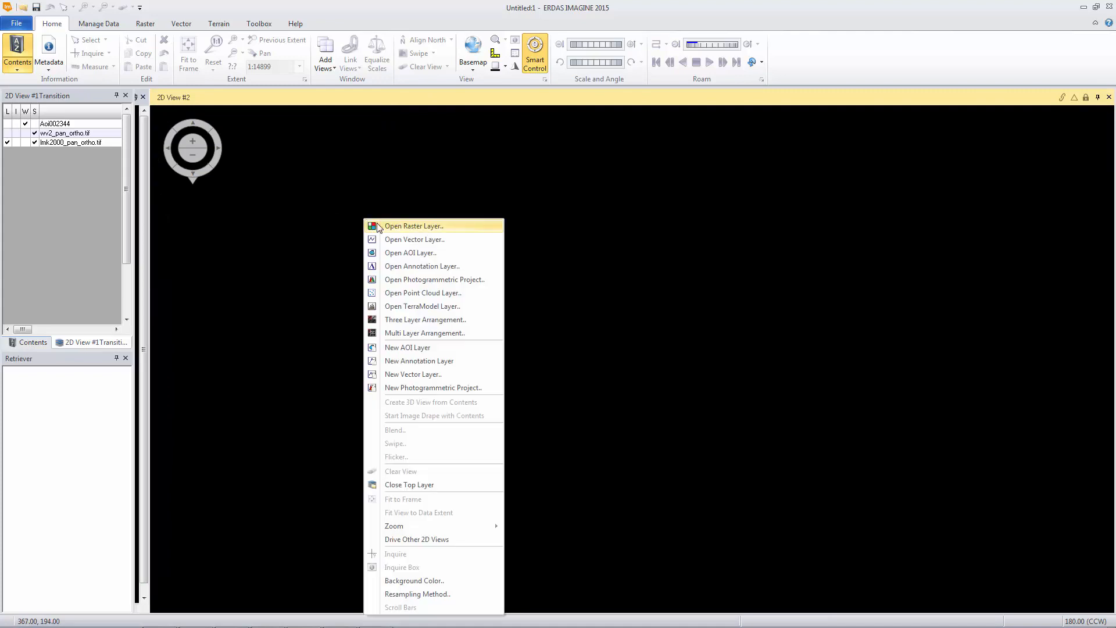
left_click(381, 226)
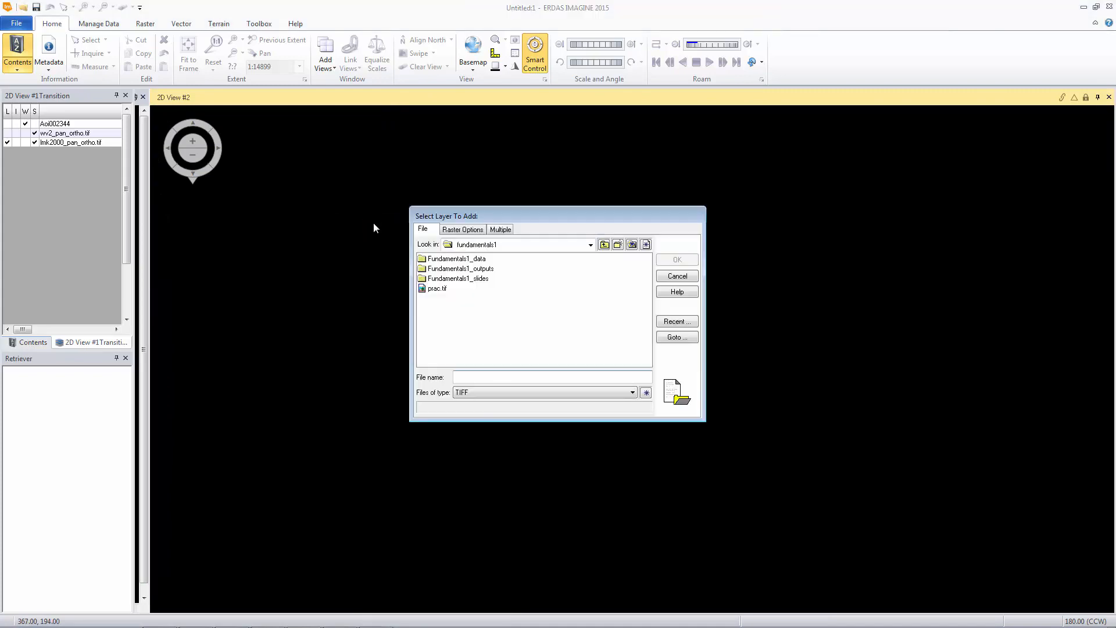
double_click(457, 259)
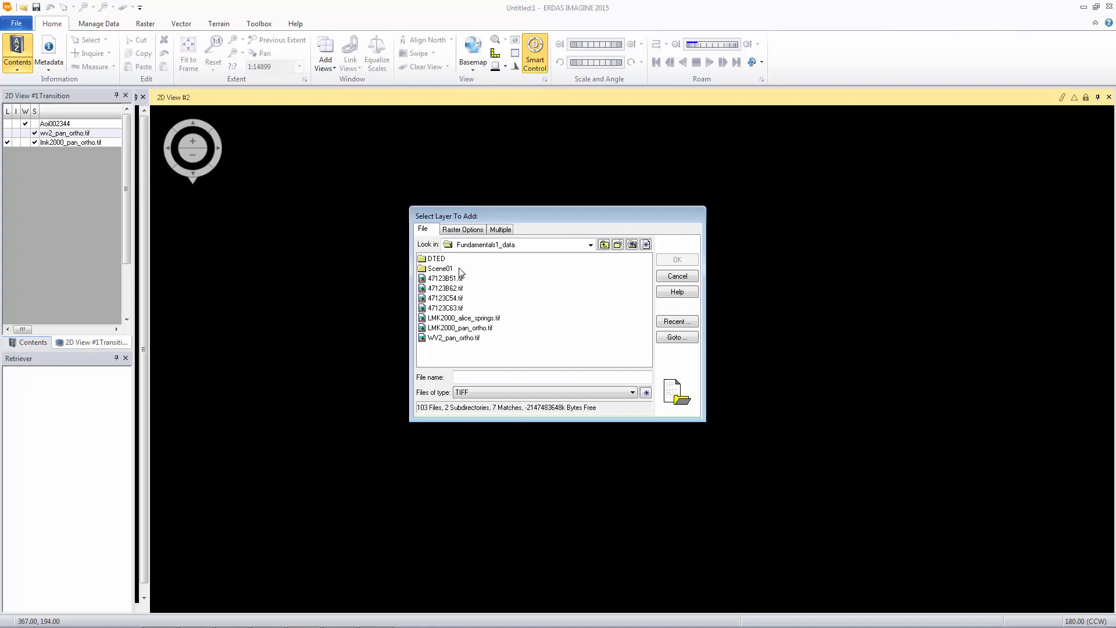
left_click(504, 396)
scroll(508, 433, "up", 8)
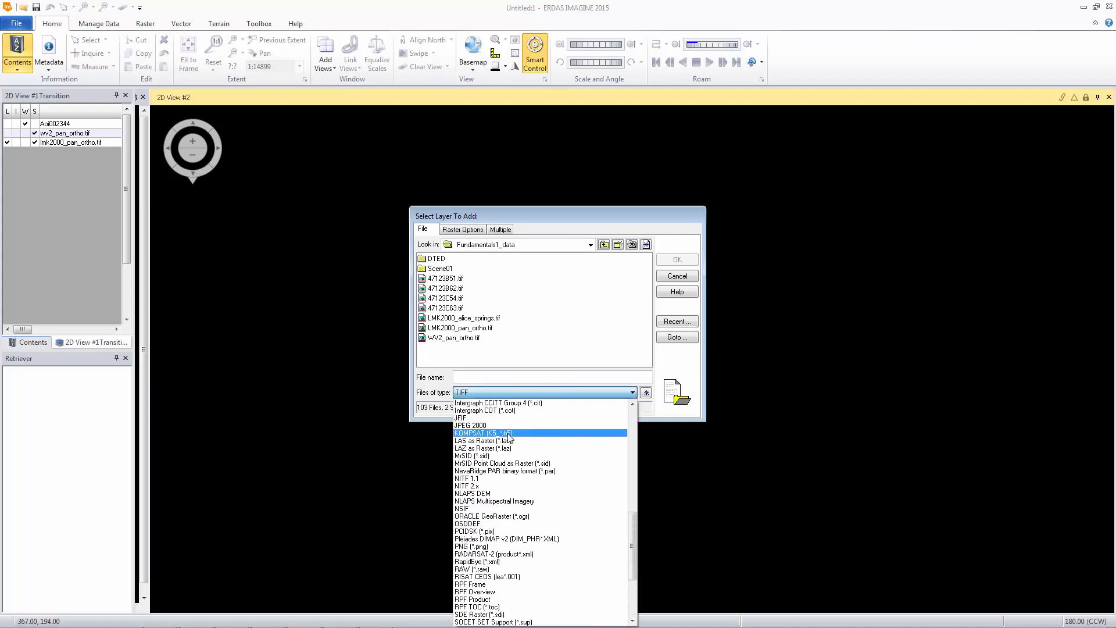
left_click(508, 418)
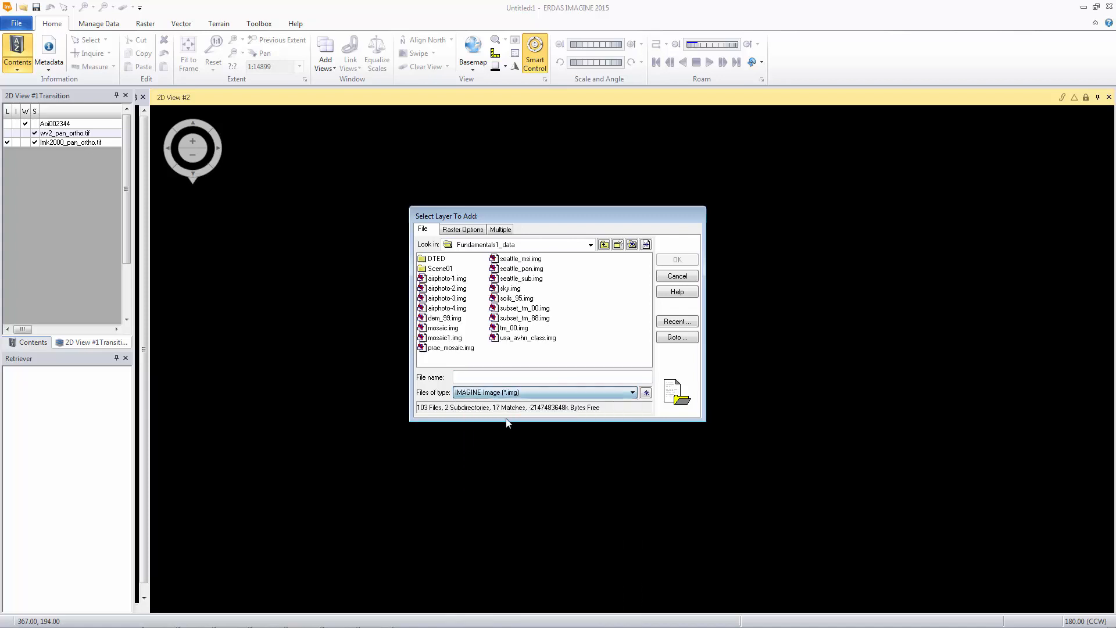
double_click(457, 337)
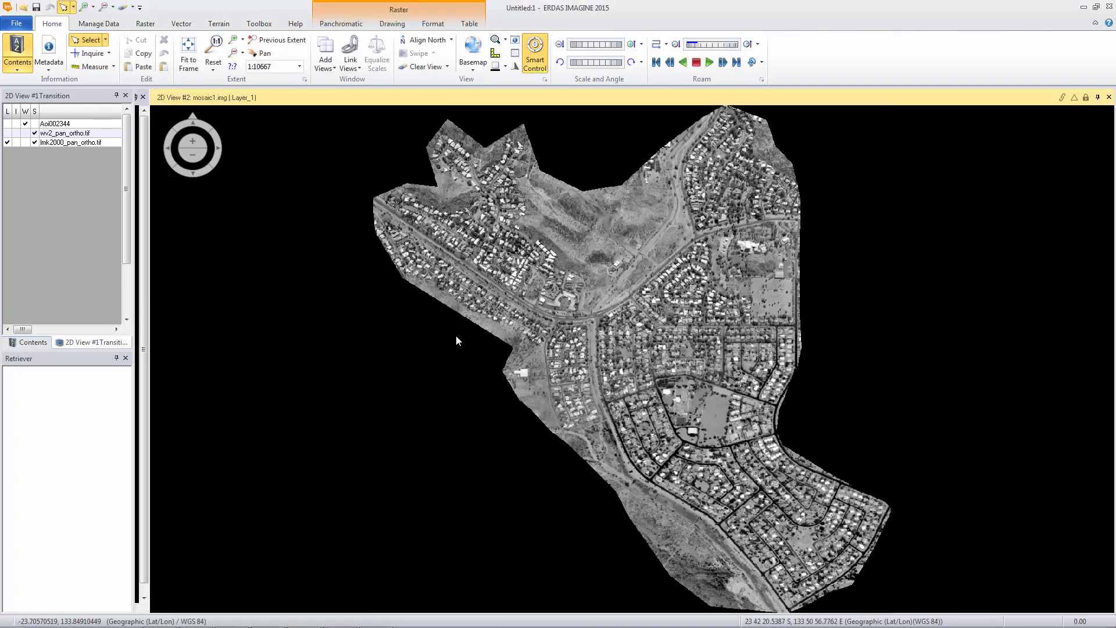